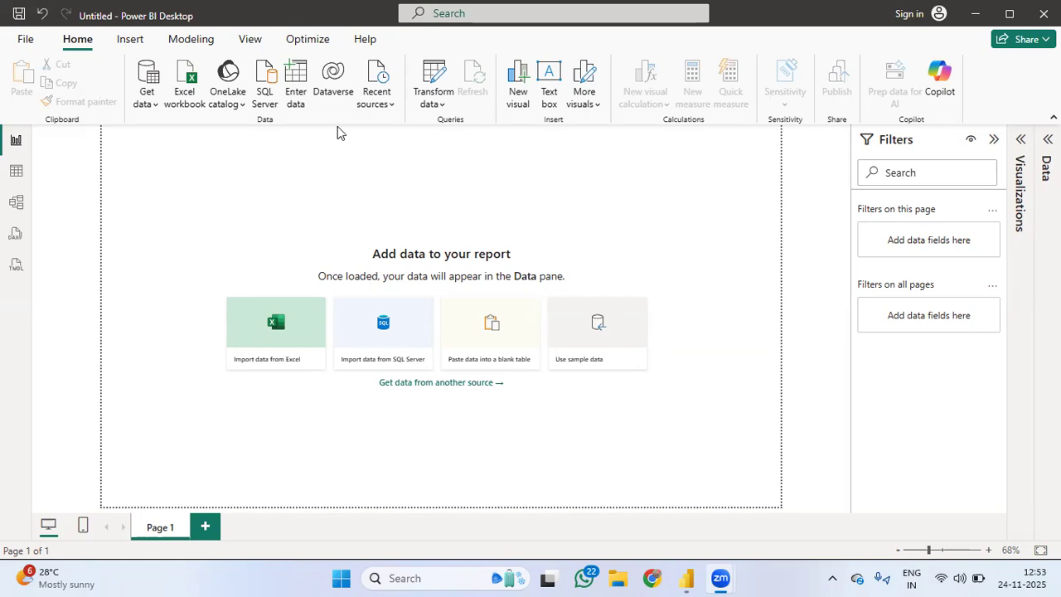
Import the sales_data CSV file from the Downloads folder and open it for transformation in Power Query Editor
click(153, 112)
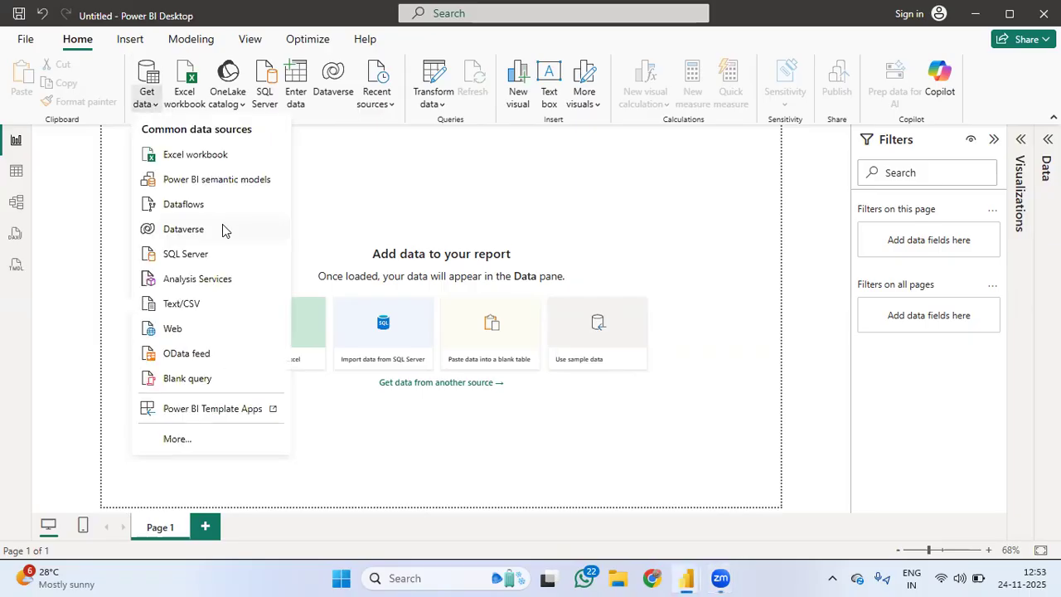
click(188, 305)
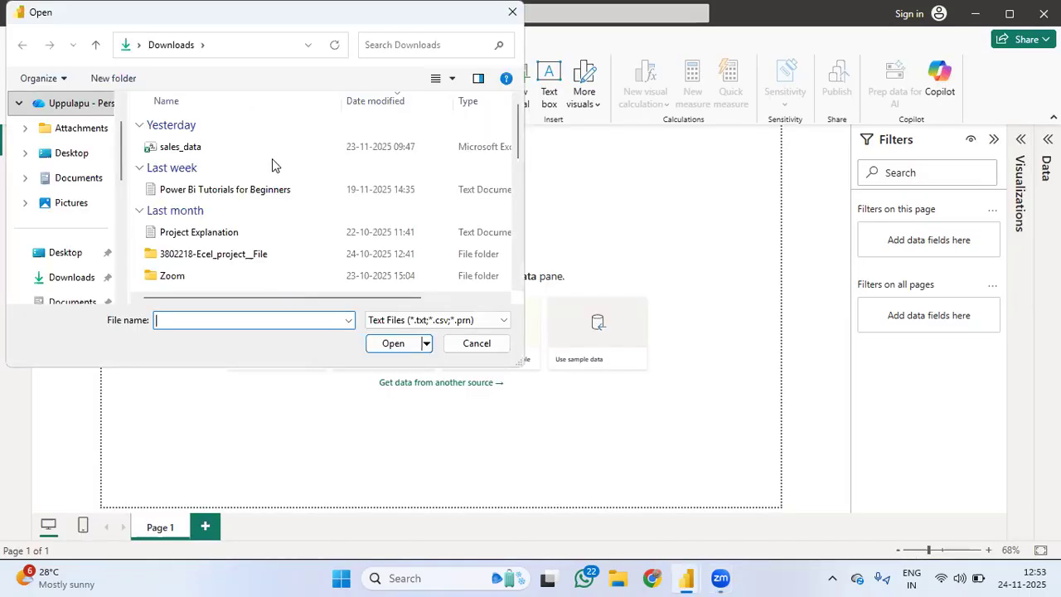
click(209, 155)
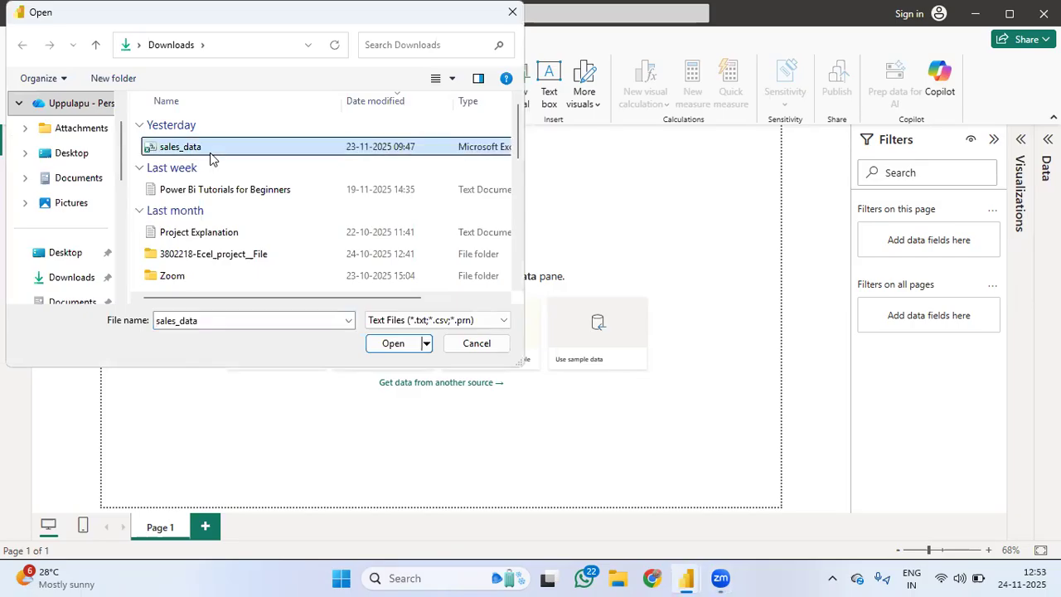
click(393, 343)
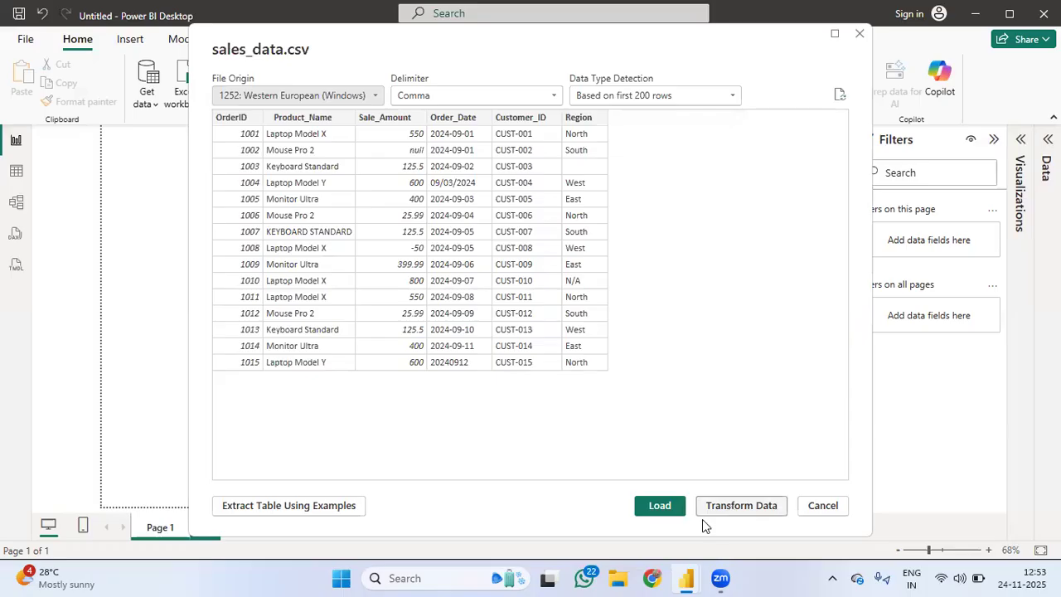
click(763, 511)
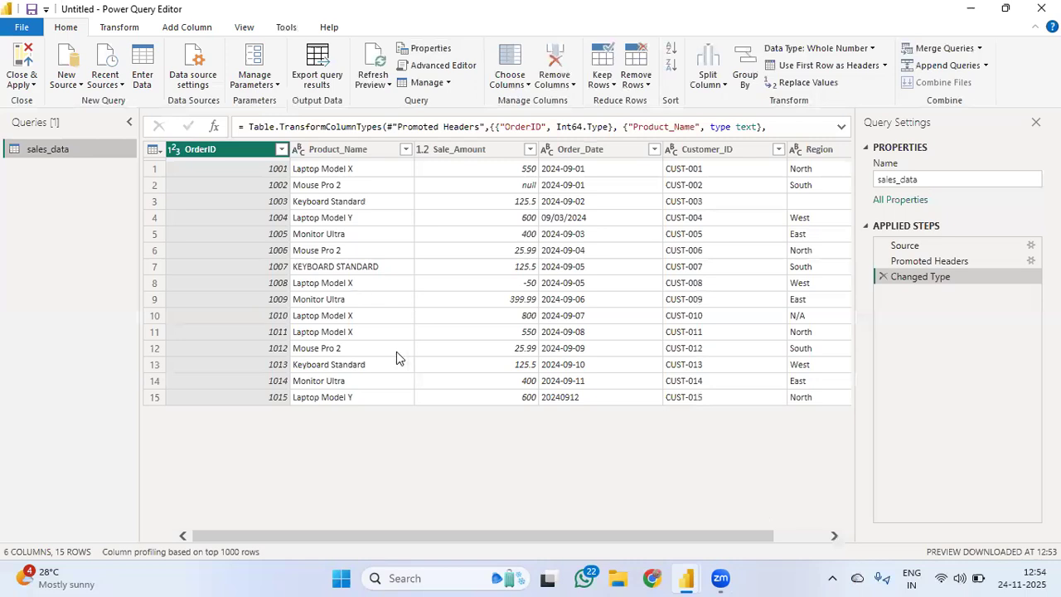
Examine the sales_data columns from OrderID to Region for missing, negative or inconsistently formatted values
scroll(441, 324, right, 2)
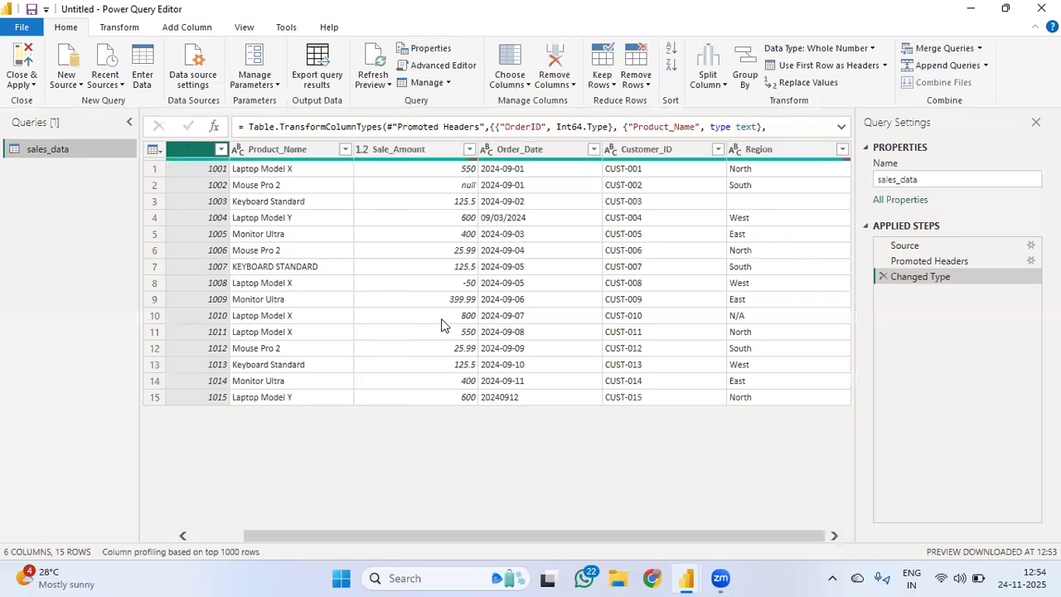
scroll(440, 325, left, 2)
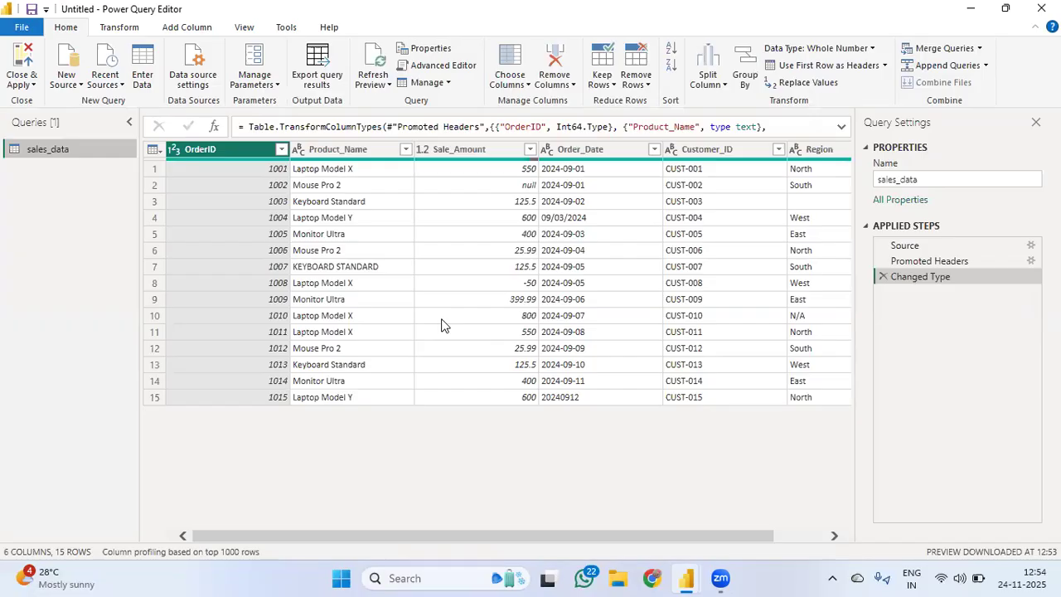
scroll(606, 323, right, 2)
scroll(606, 325, left, 2)
click(408, 162)
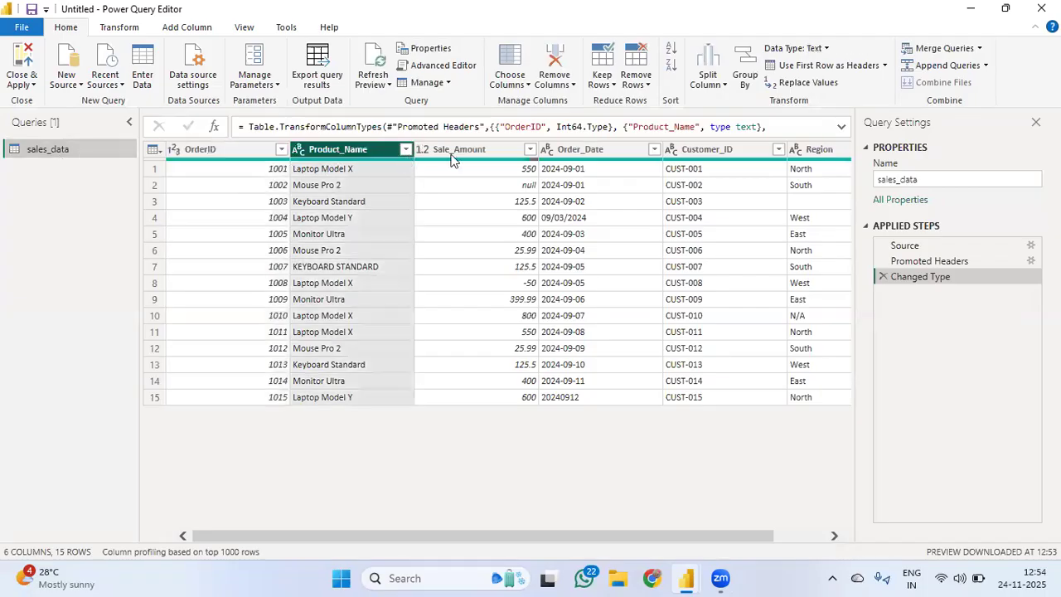
click(496, 166)
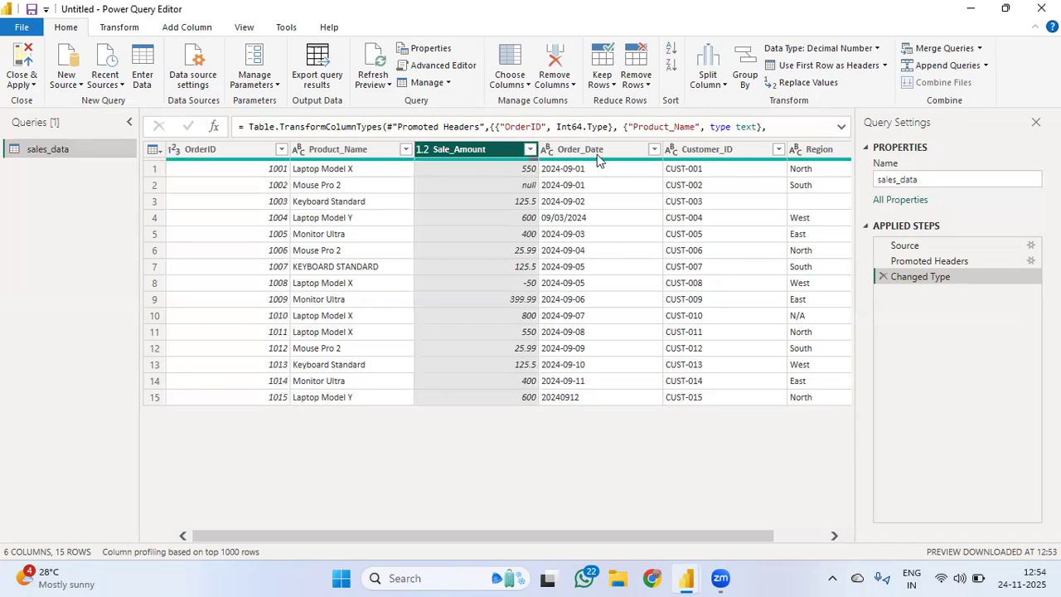
click(680, 224)
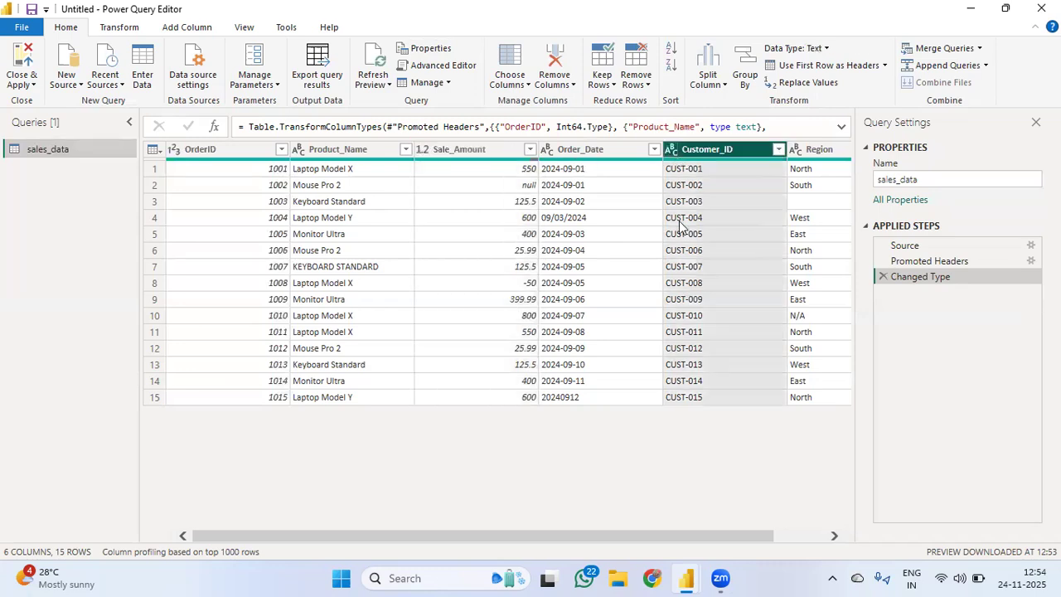
click(835, 155)
scroll(678, 218, left, 1)
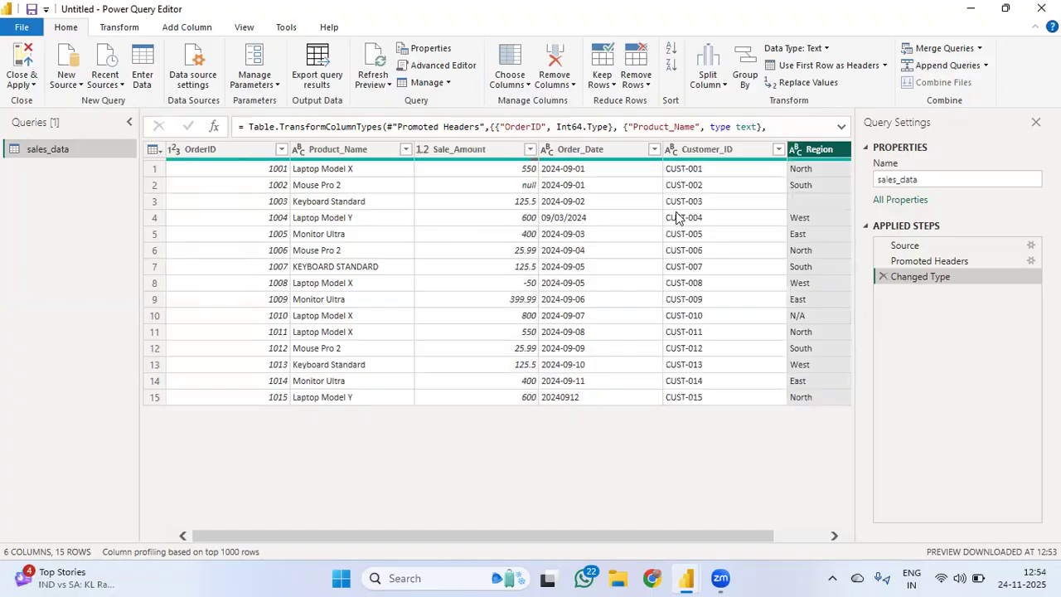
click(428, 164)
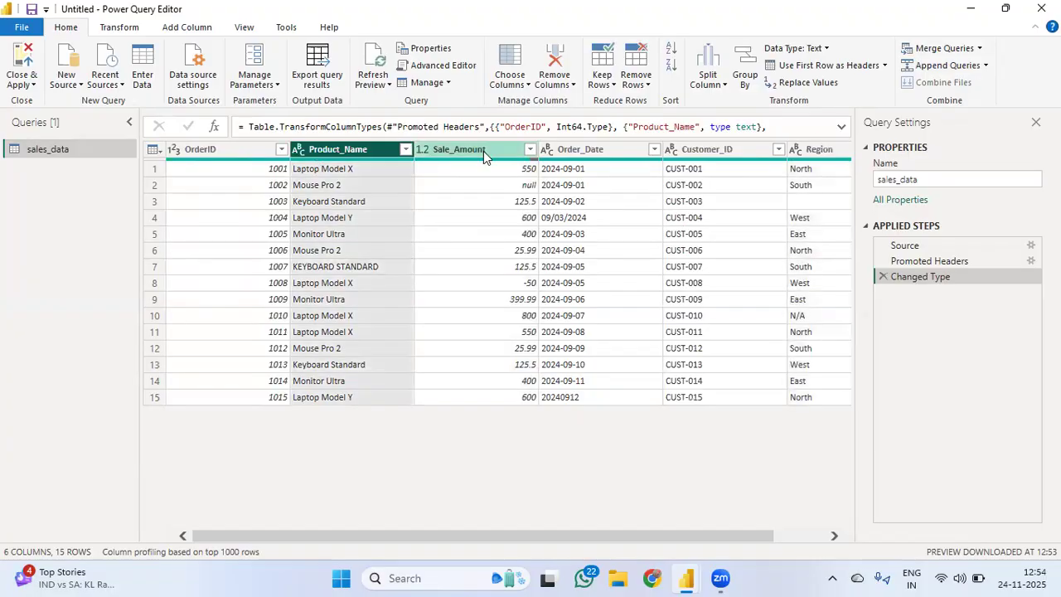
click(468, 150)
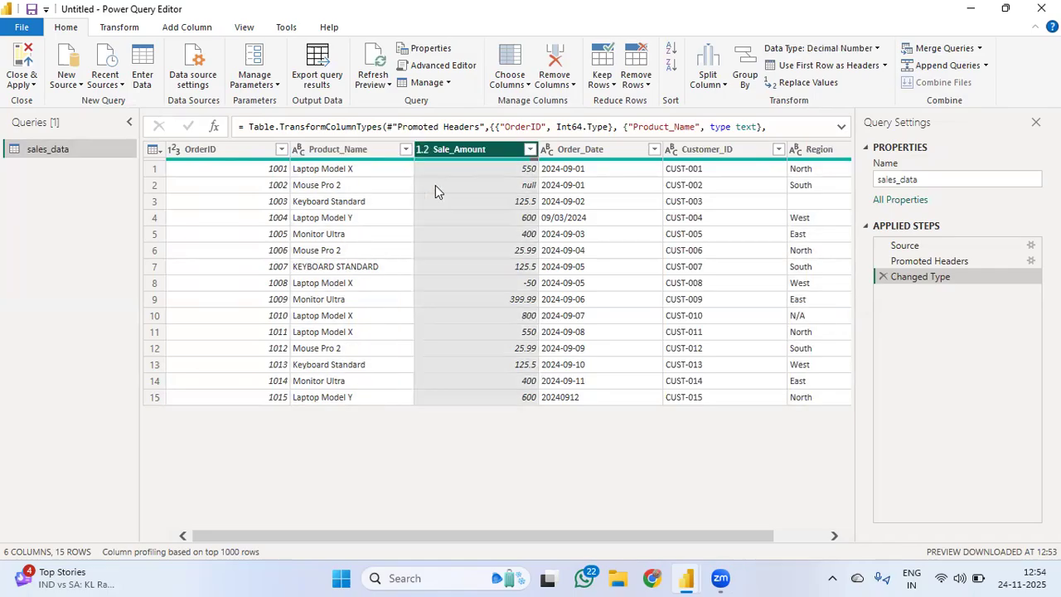
click(355, 190)
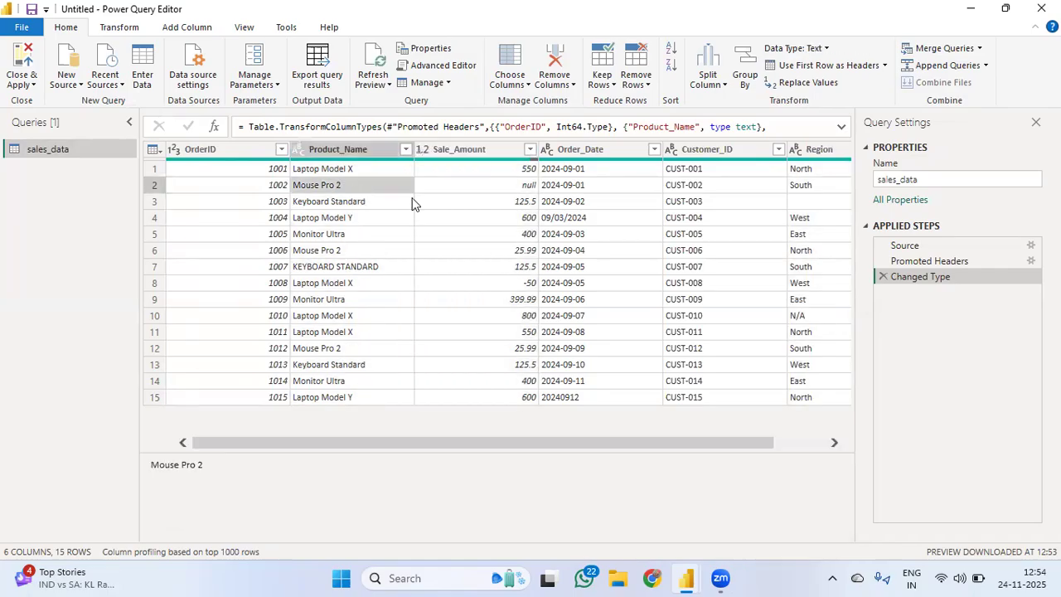
Replace the null values in the Sale_Amount column with 0
click(486, 187)
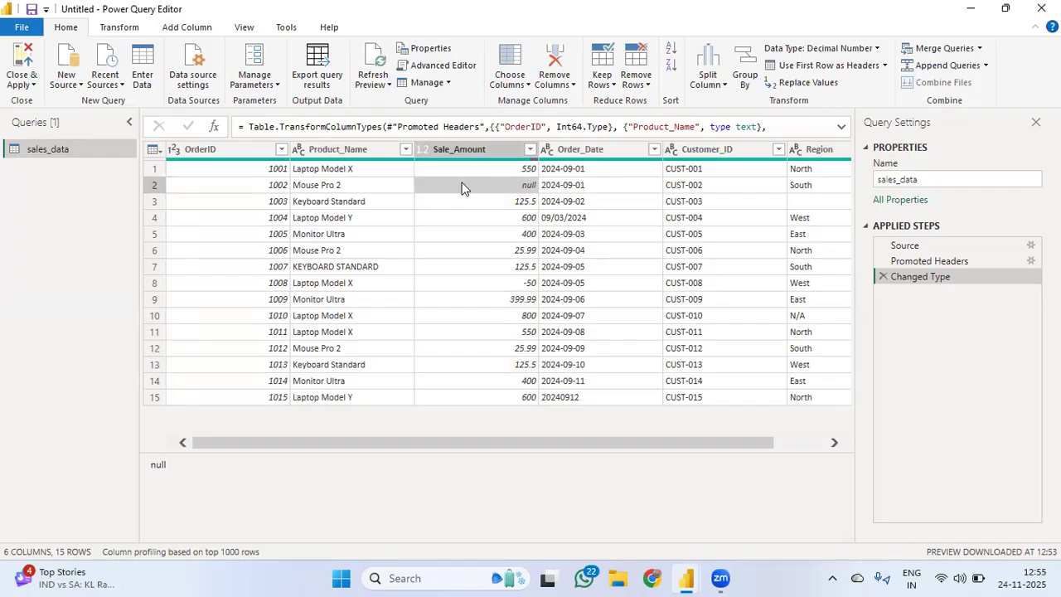
right_click(461, 188)
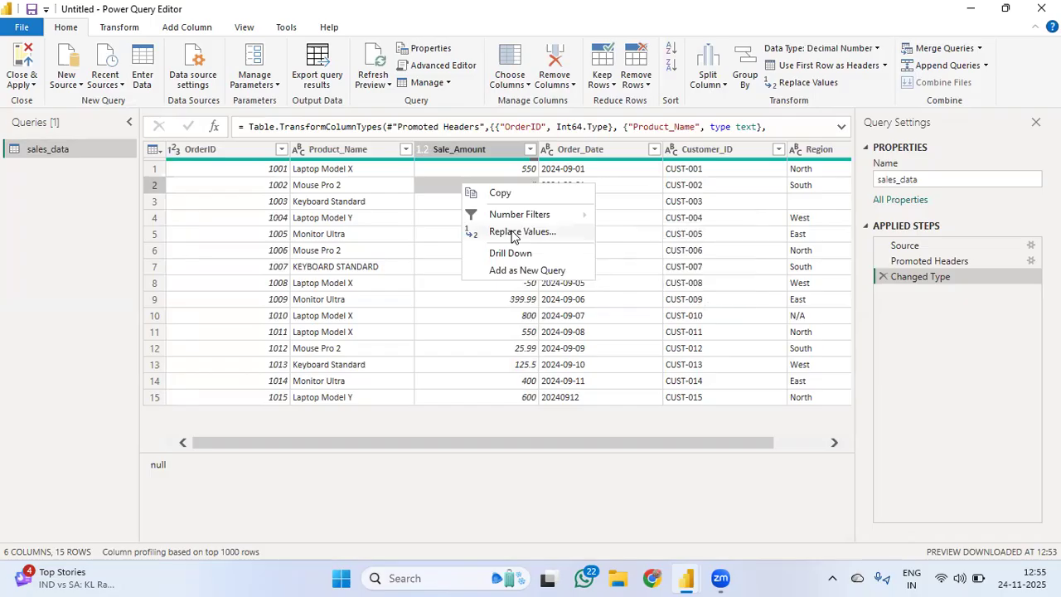
click(511, 235)
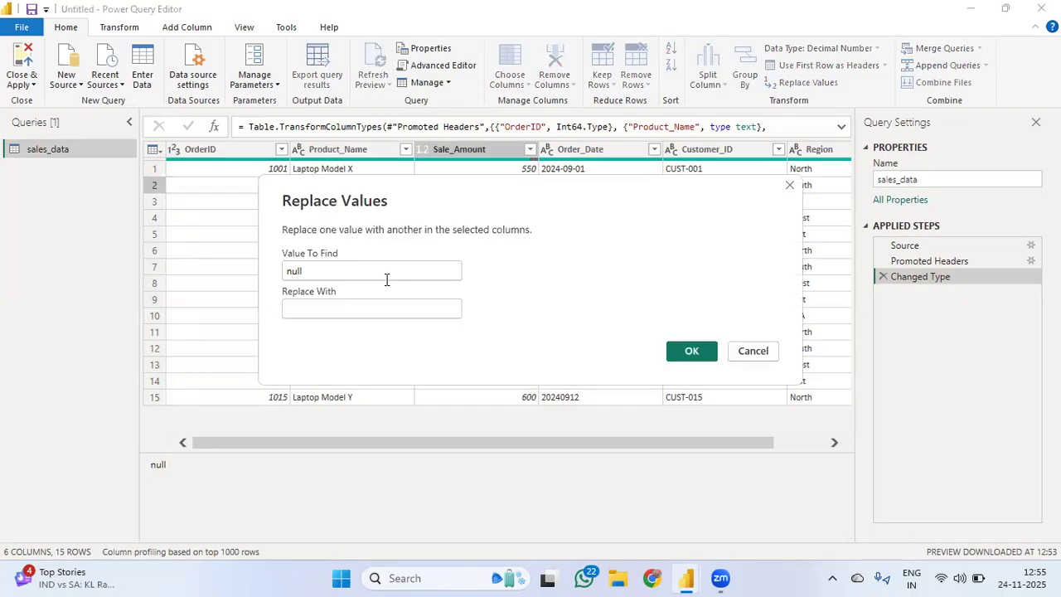
click(361, 307)
text(0)
click(690, 352)
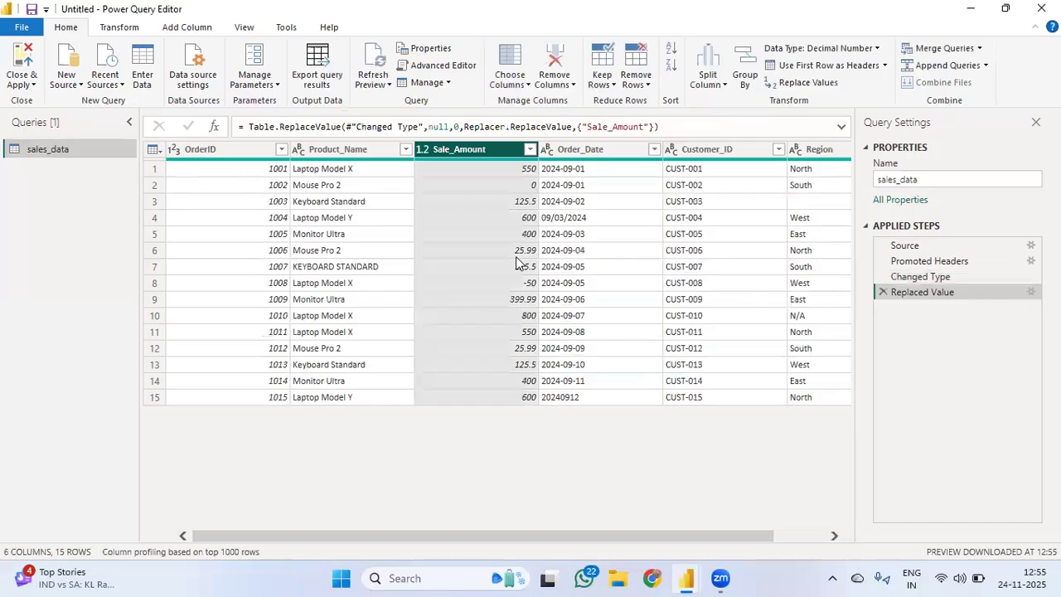
Replace the value -50 in the Sale_Amount column with 50
click(523, 286)
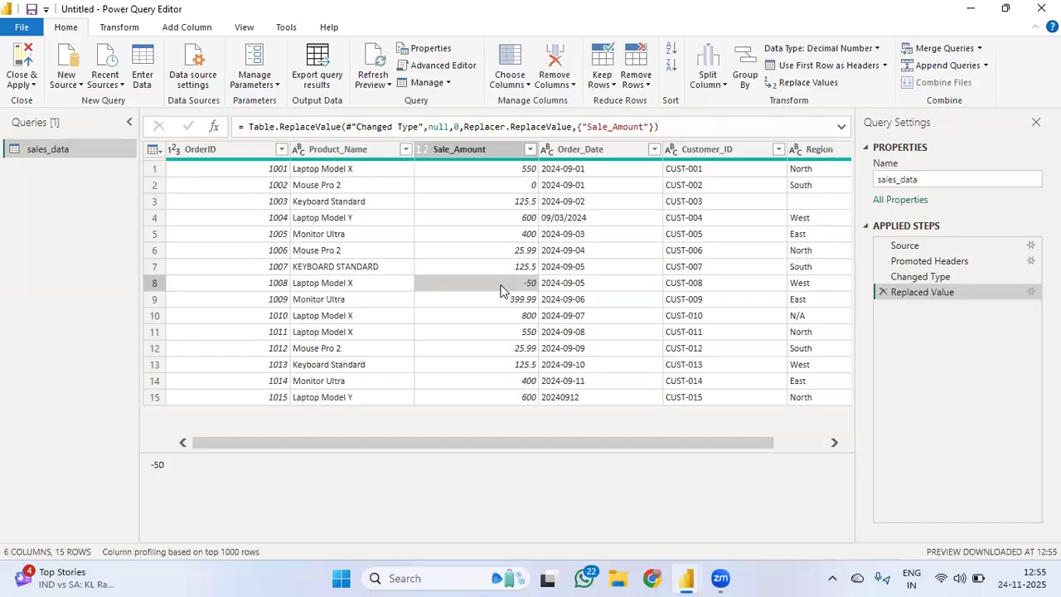
click(440, 154)
right_click(440, 155)
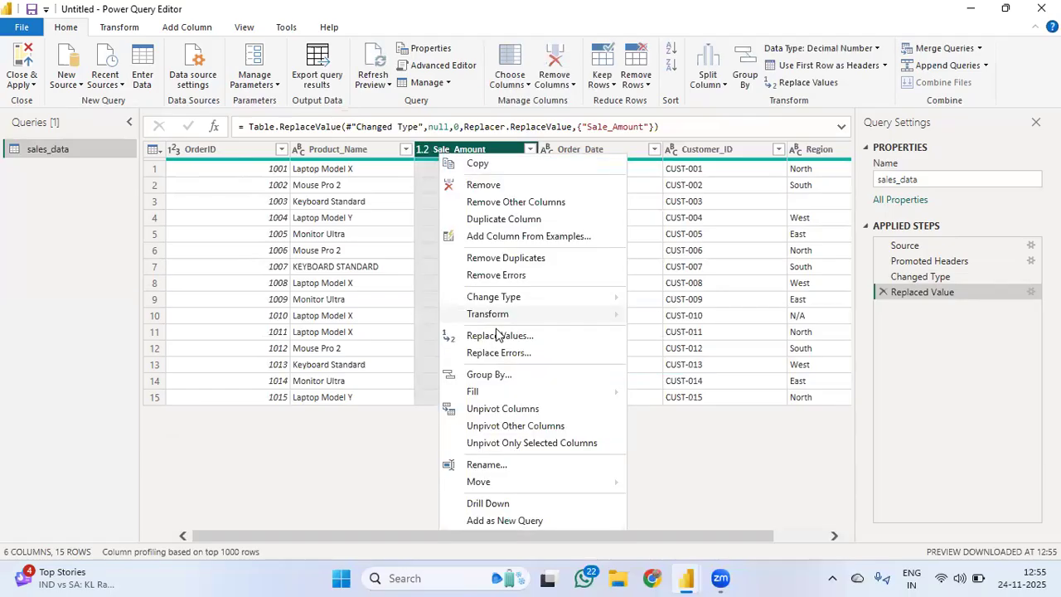
click(511, 338)
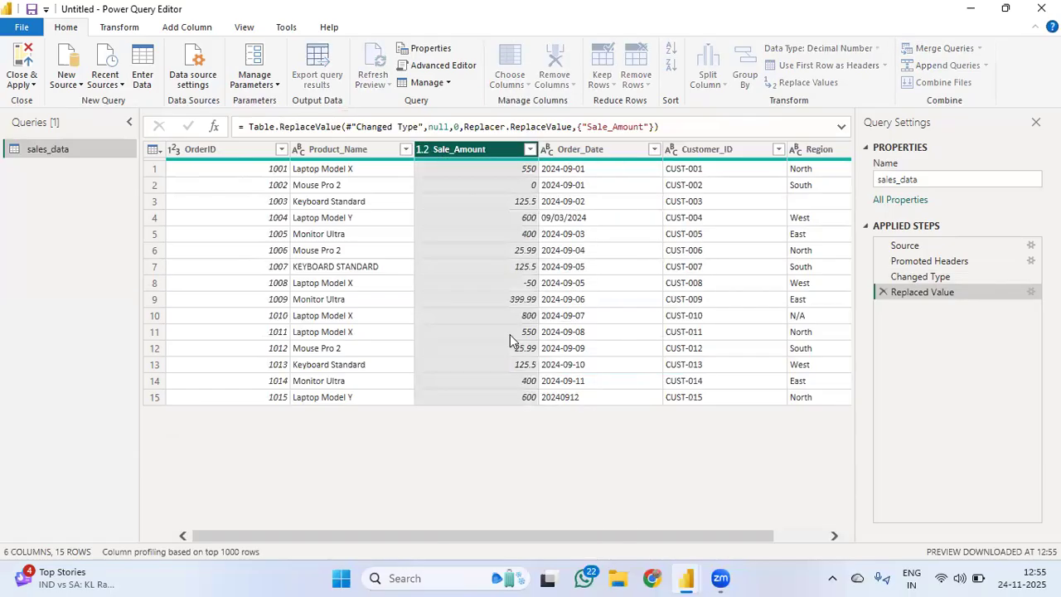
text(-5)
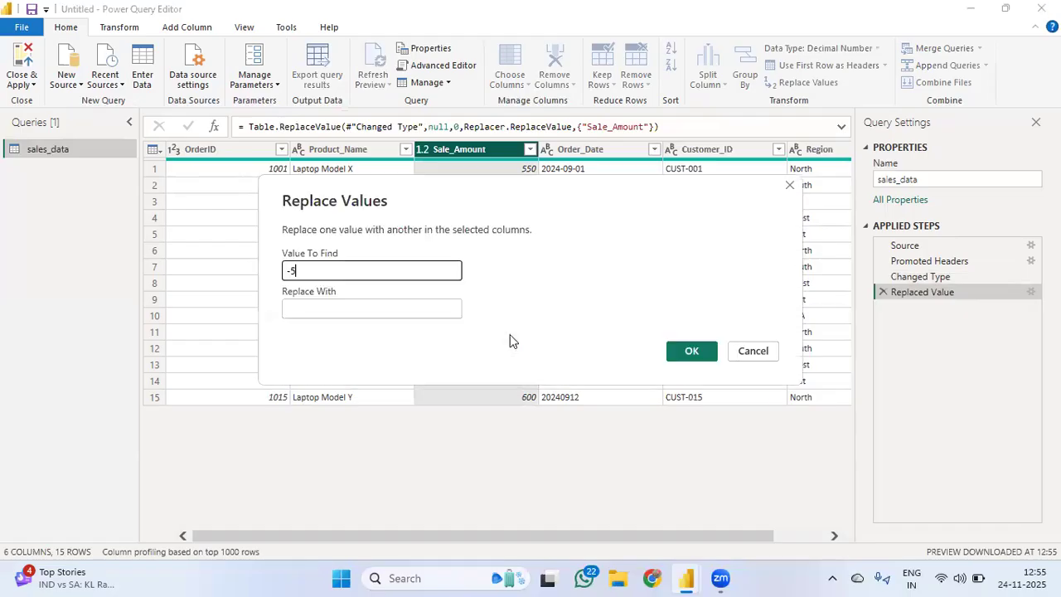
text(0)
click(320, 304)
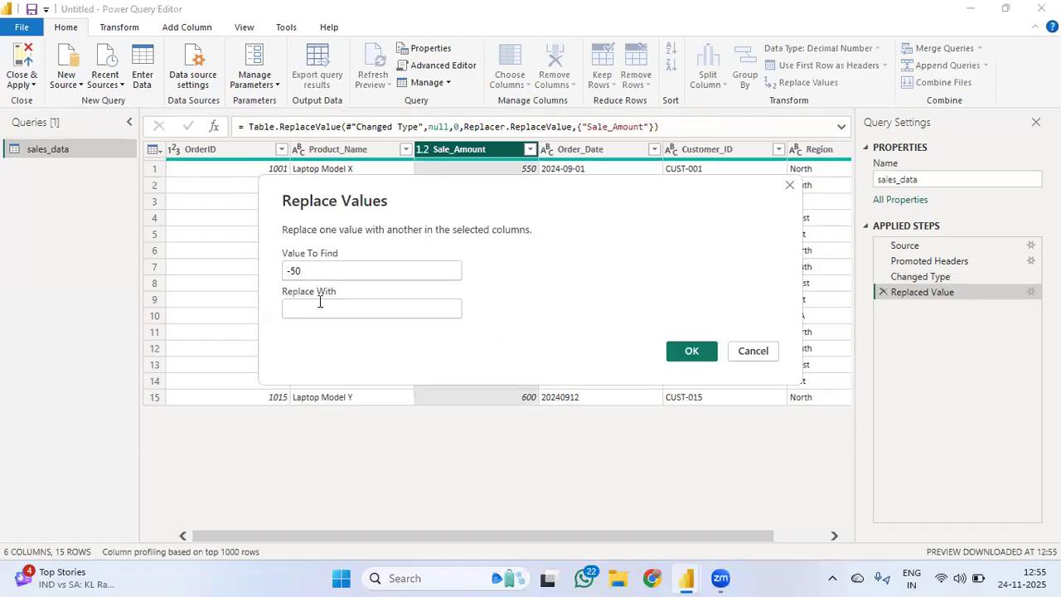
text(50)
click(681, 353)
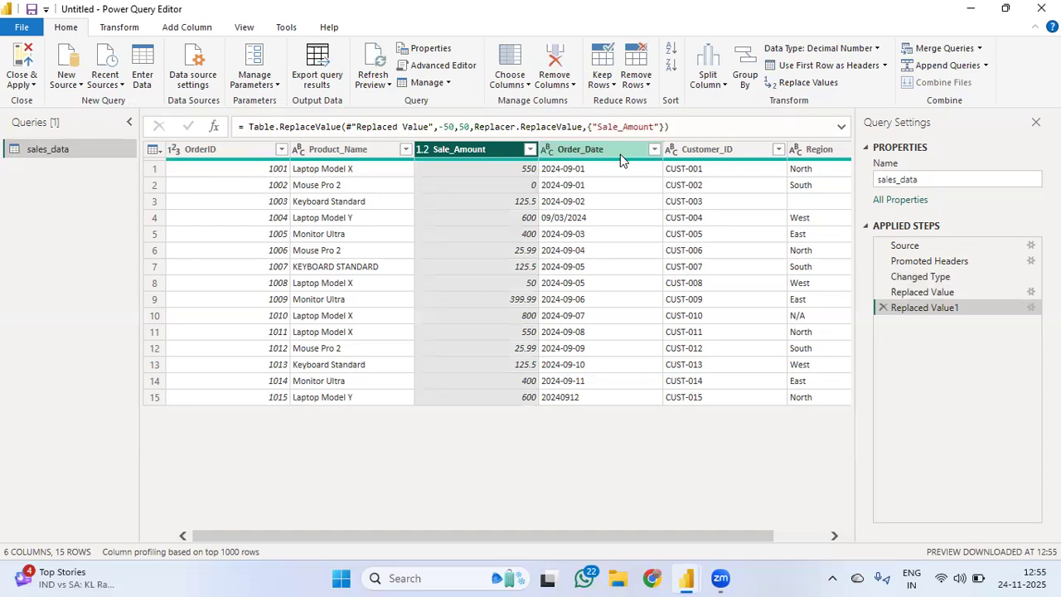
Check the inconsistently formatted Order_Date entries and change the column's data type to Date
click(596, 303)
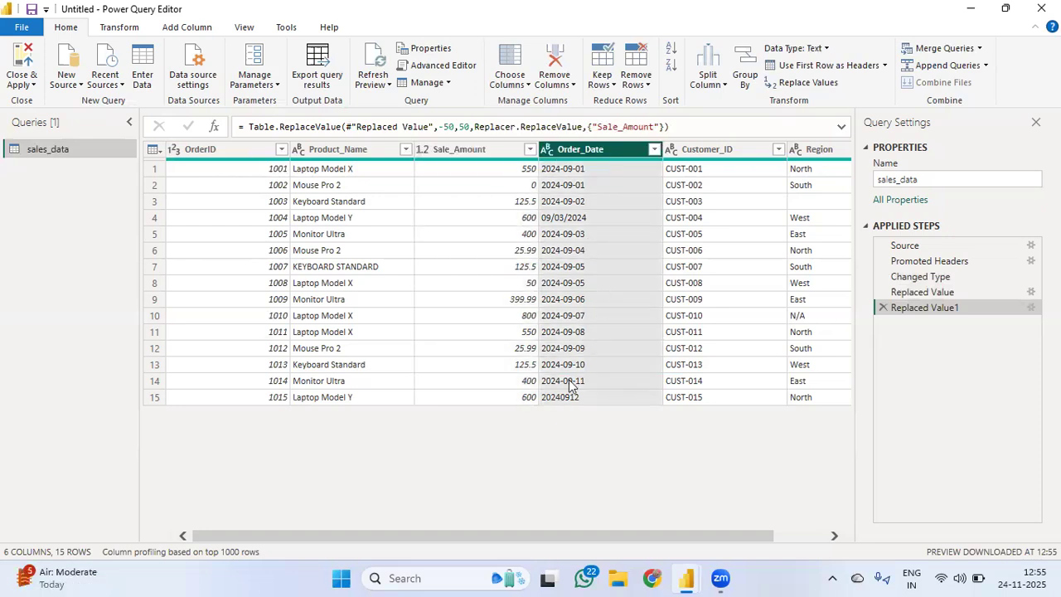
click(579, 350)
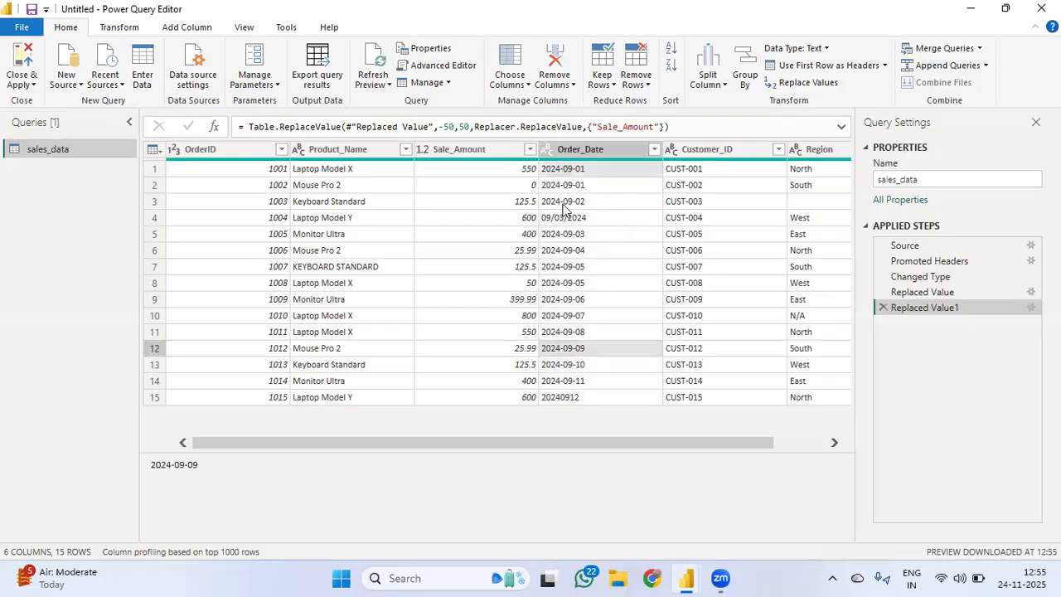
right_click(554, 207)
click(554, 218)
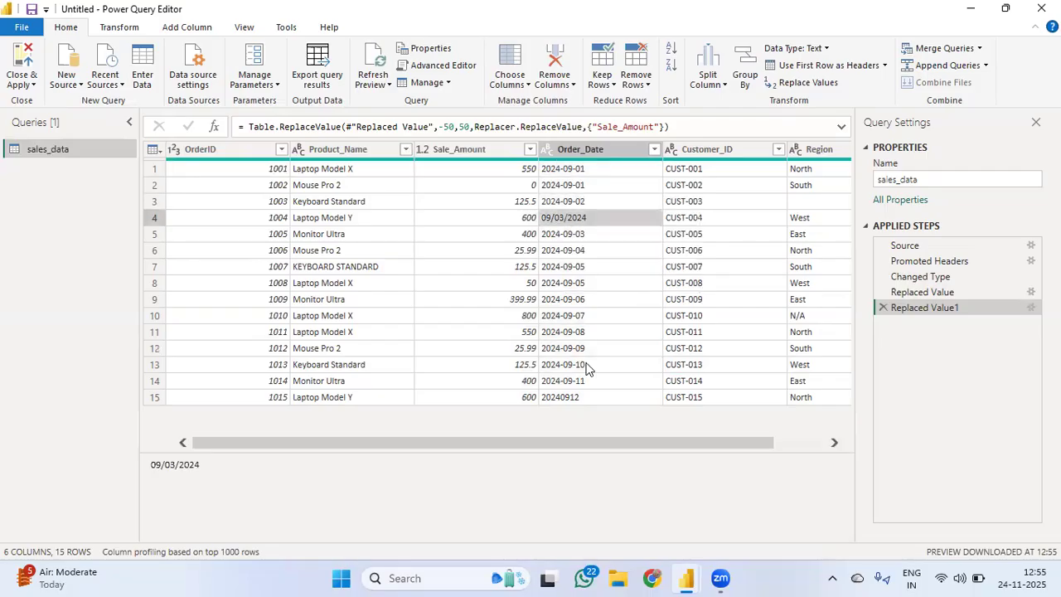
click(558, 397)
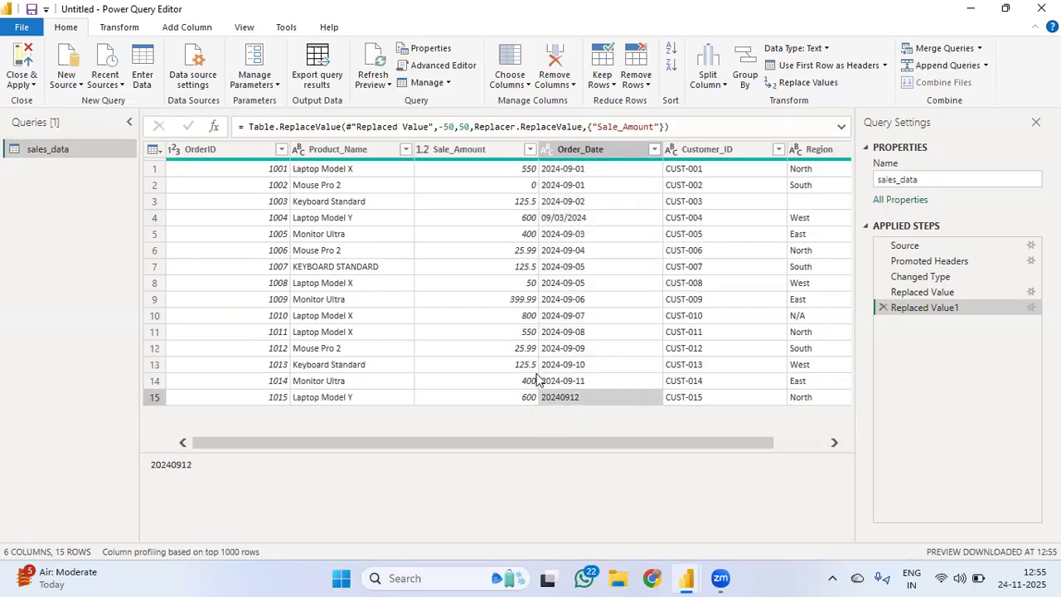
click(605, 150)
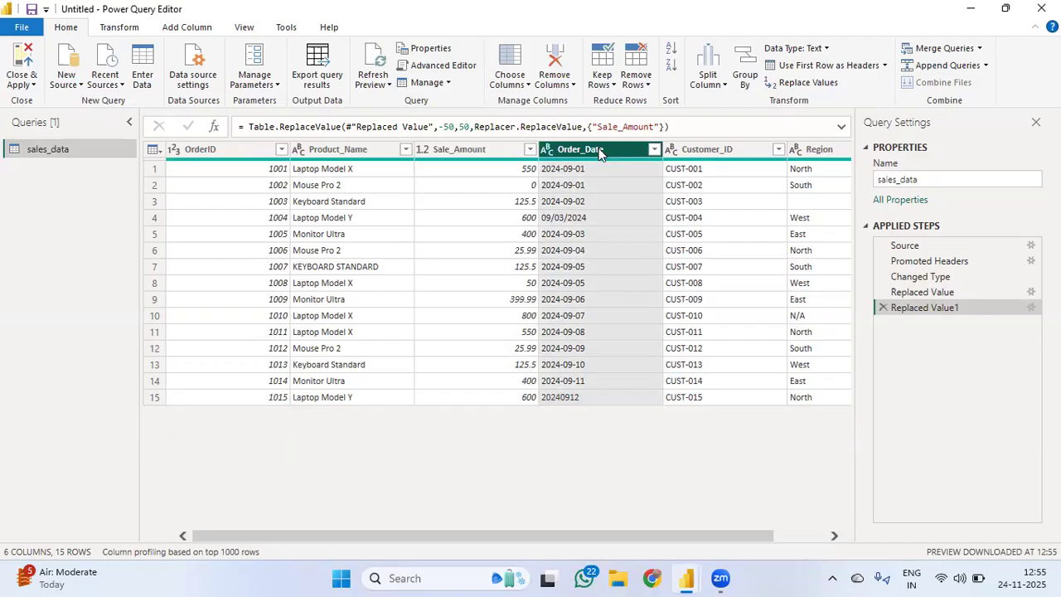
right_click(595, 147)
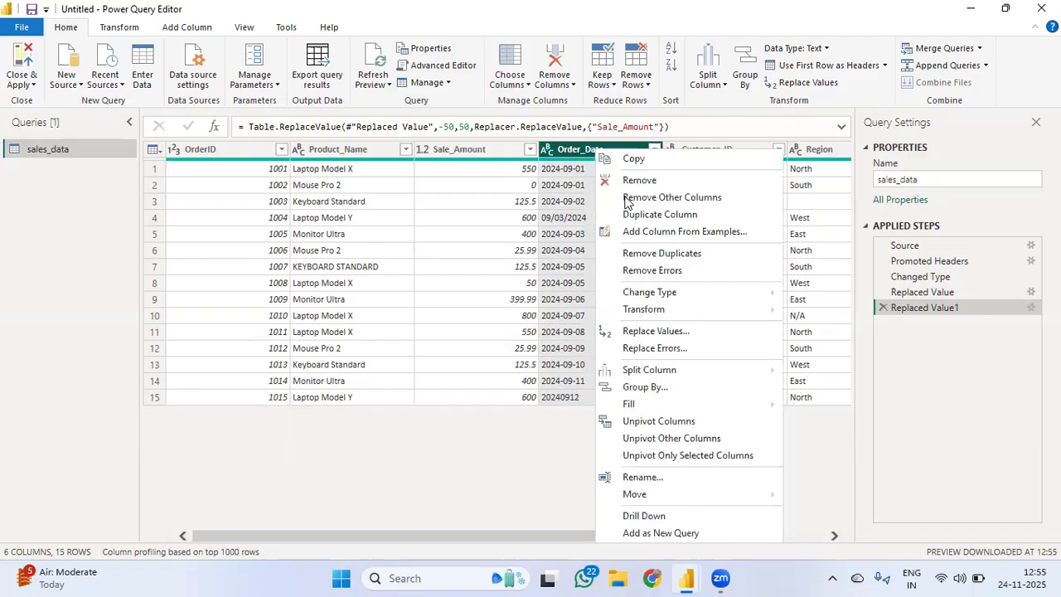
mouse_move(655, 300)
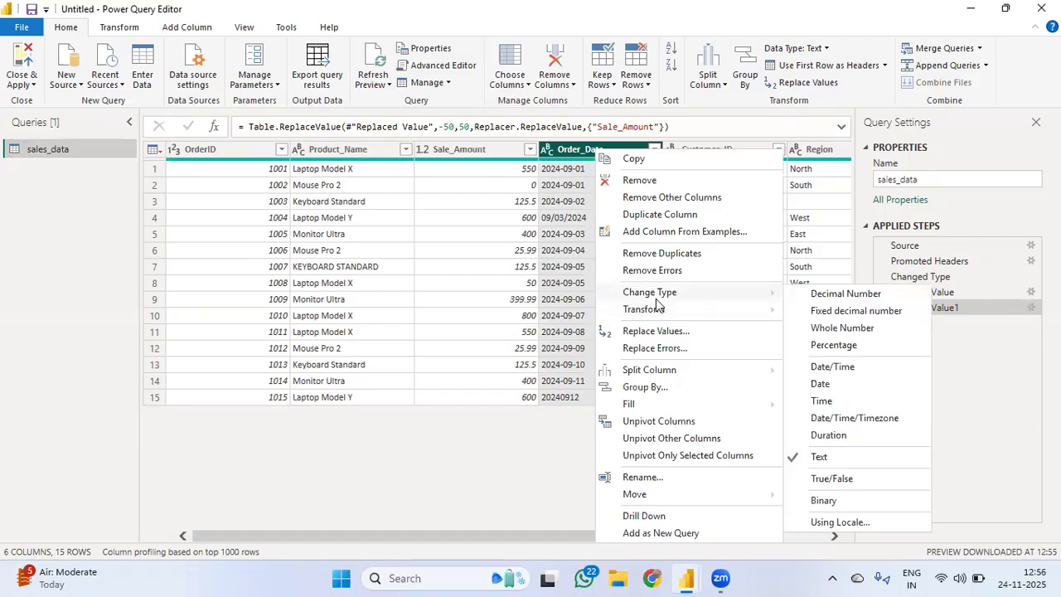
click(822, 384)
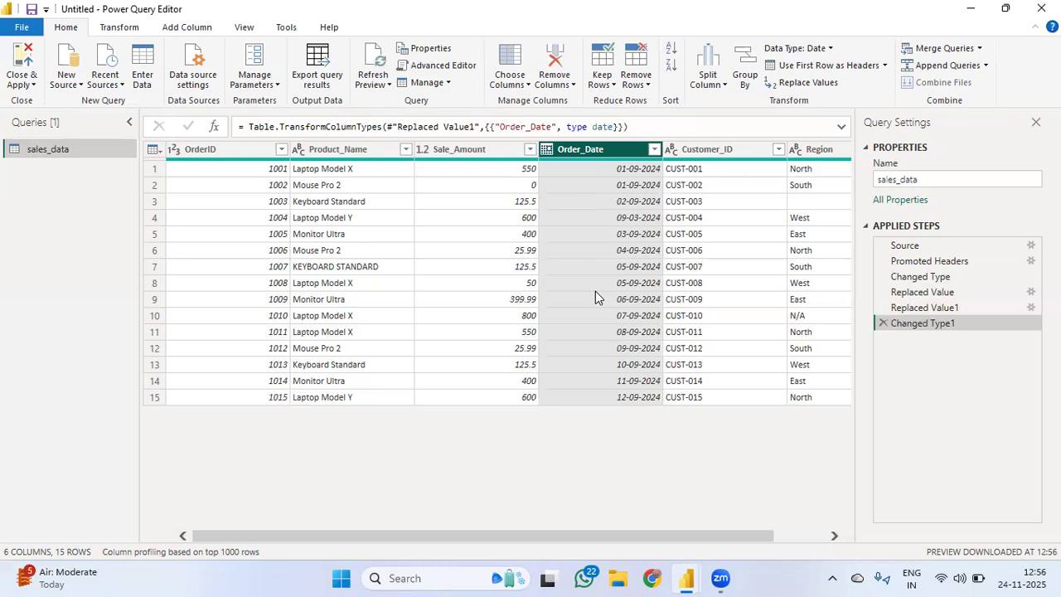
Check the Customer_ID and Region columns for missing entries and replace the blank value in the Region column with Unknown
scroll(602, 286, right, 1)
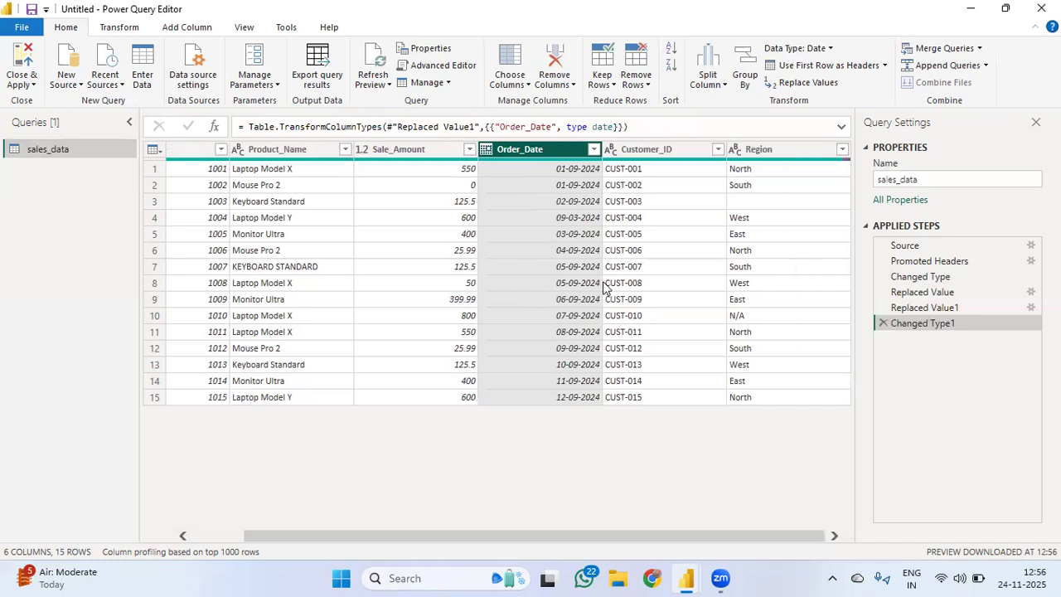
click(671, 155)
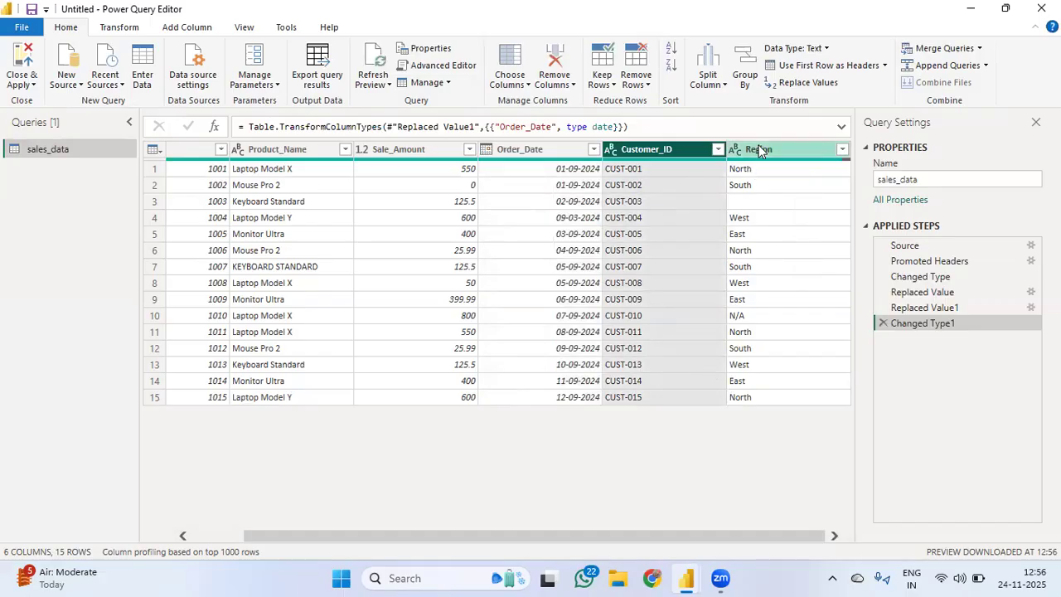
click(742, 257)
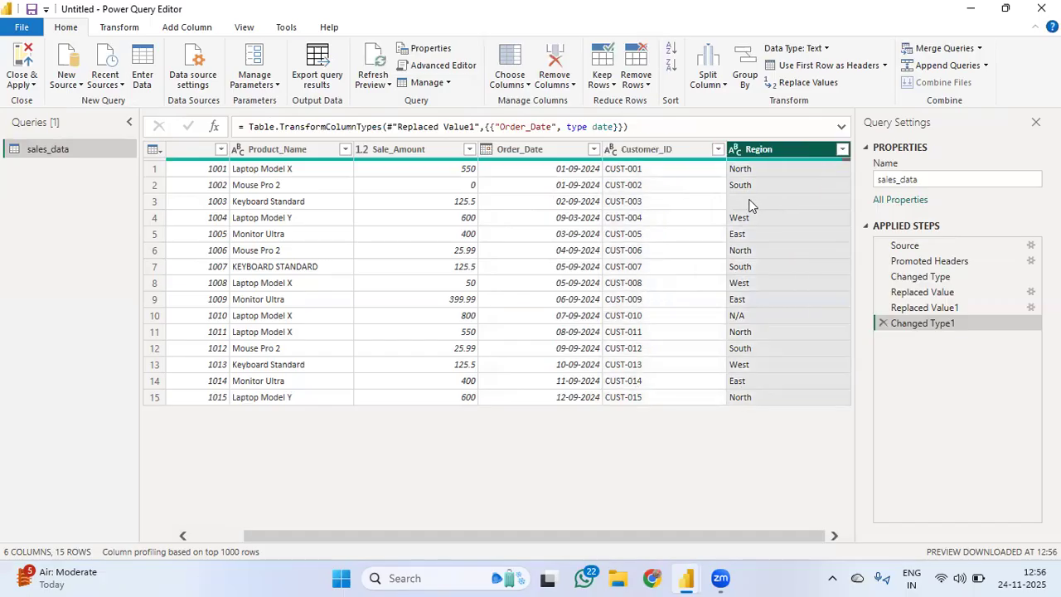
click(729, 202)
click(417, 205)
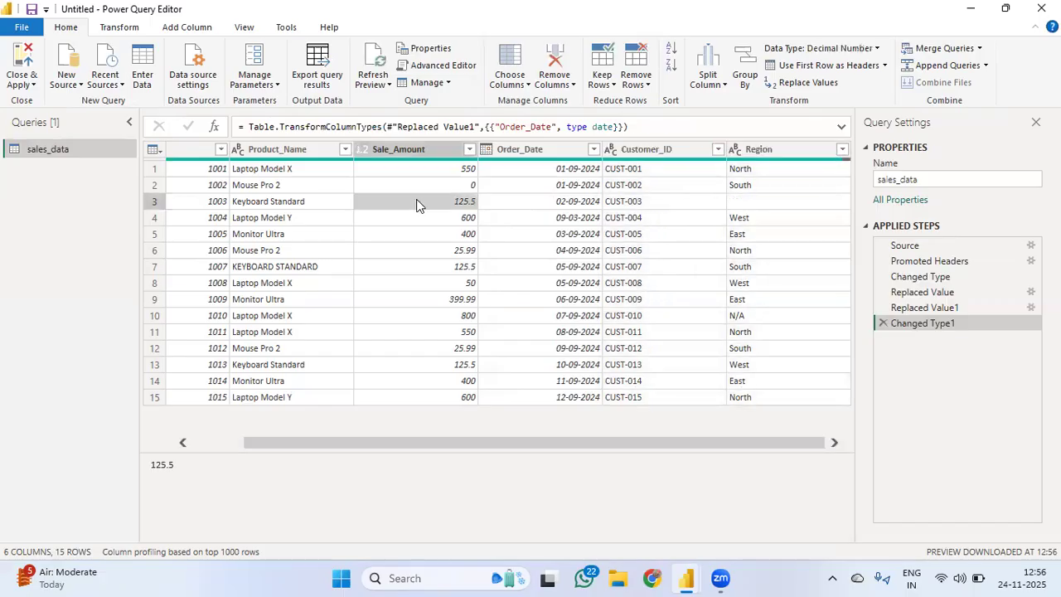
click(623, 207)
click(758, 207)
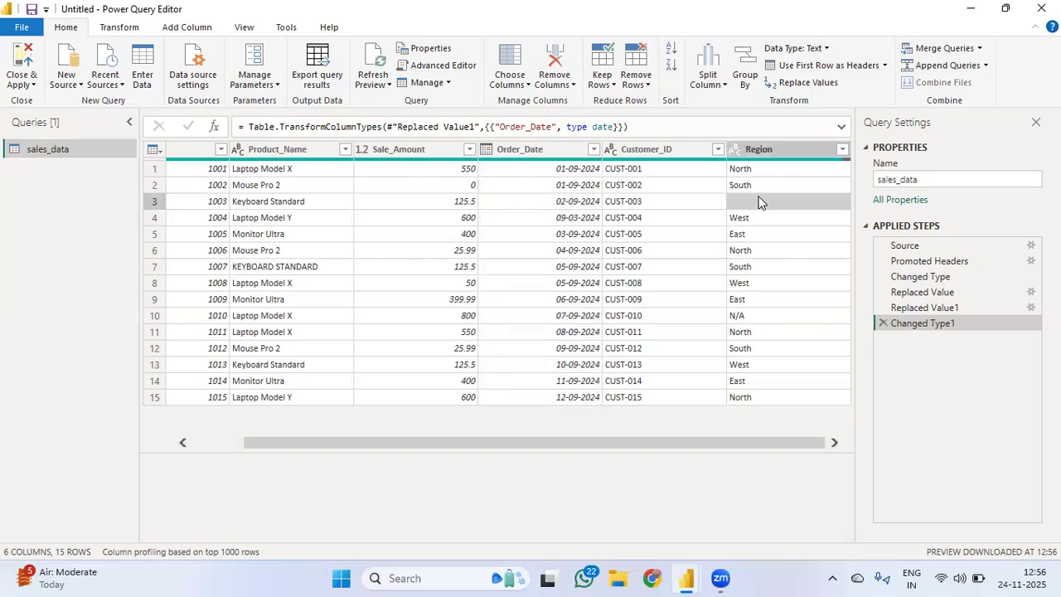
click(750, 150)
right_click(748, 149)
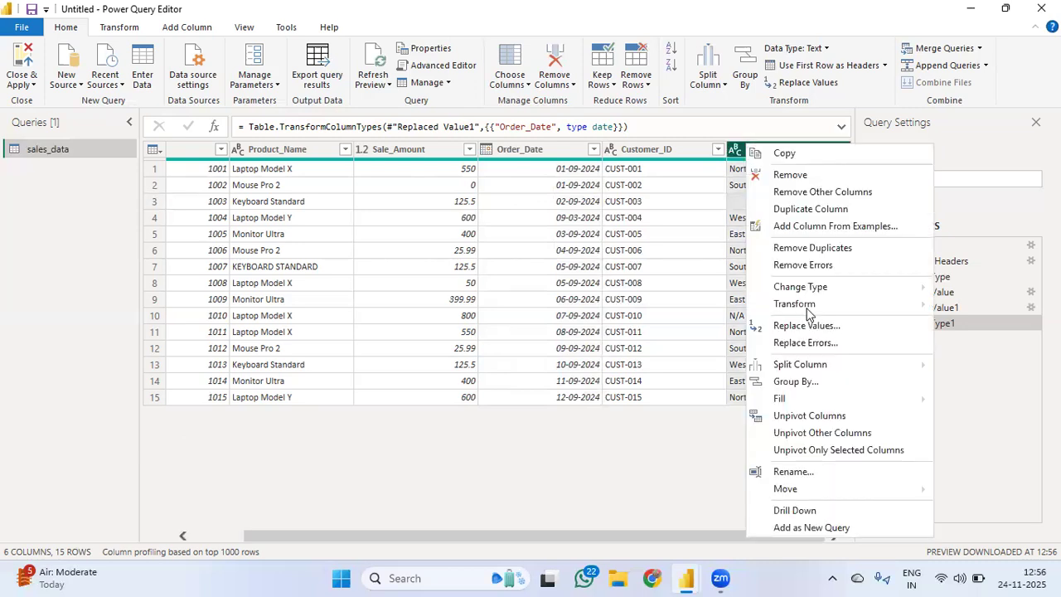
click(790, 322)
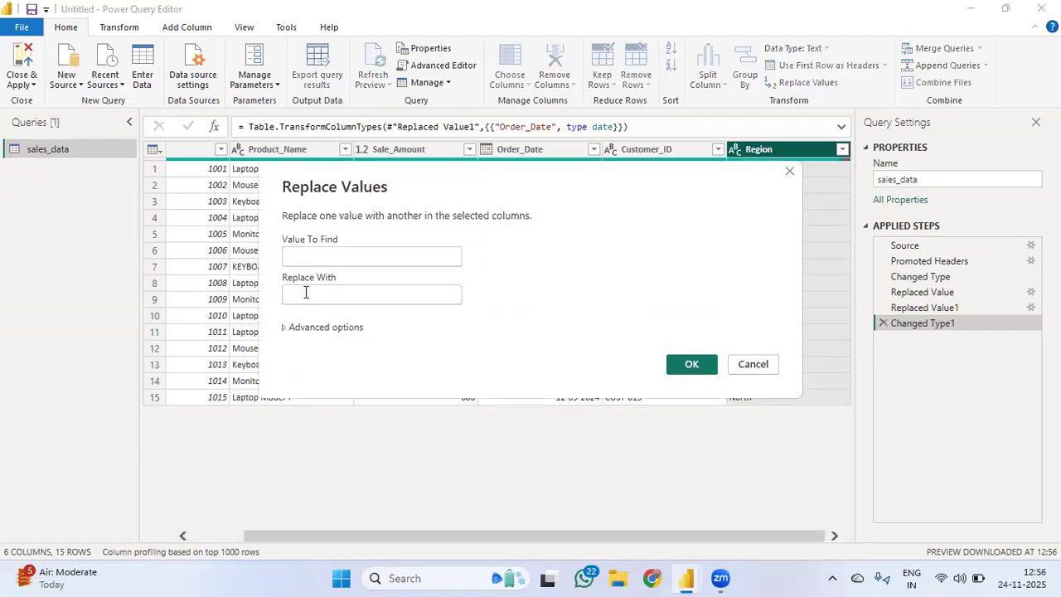
click(306, 292)
text(Unknown)
click(341, 250)
click(691, 365)
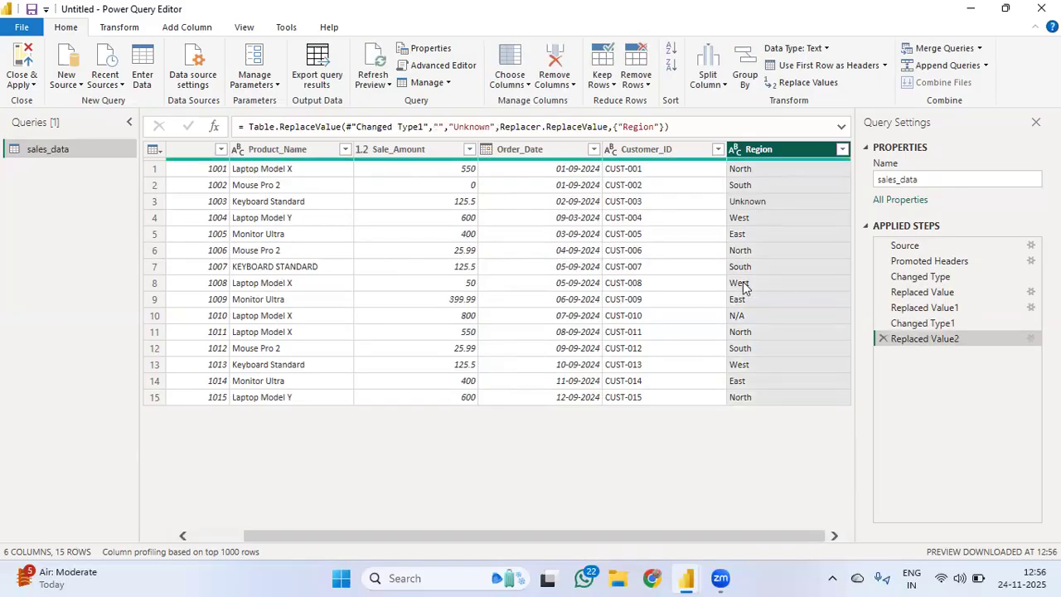
Replace the value N/A in the Region column with Not Available
click(750, 316)
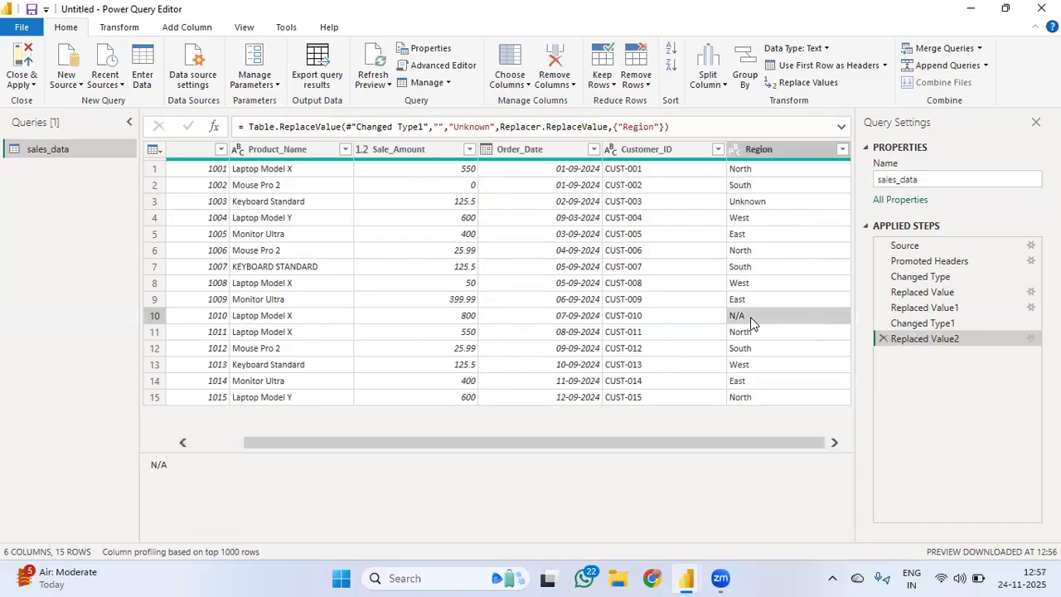
click(624, 319)
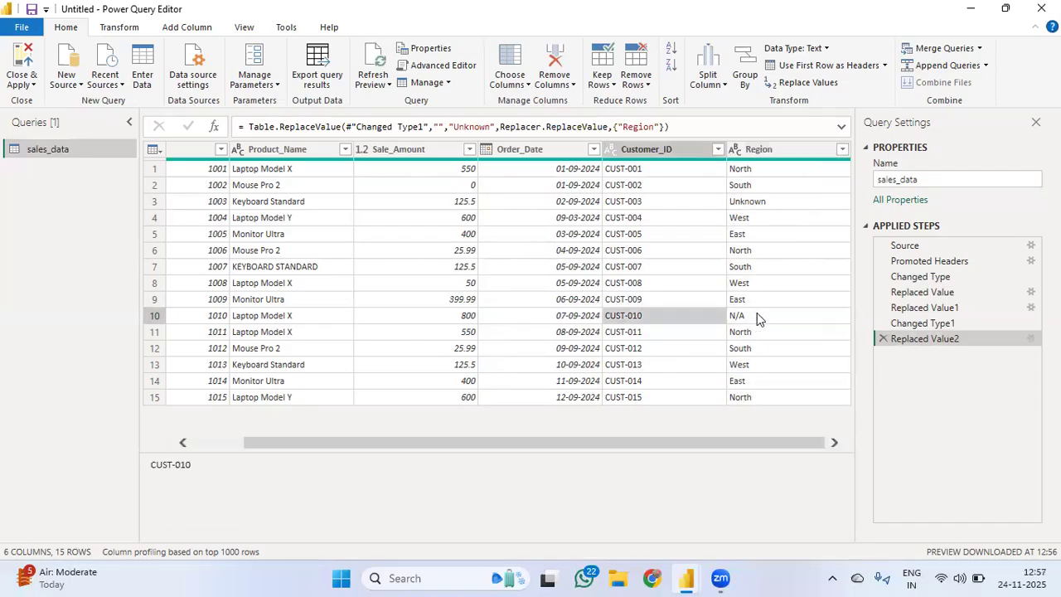
click(756, 314)
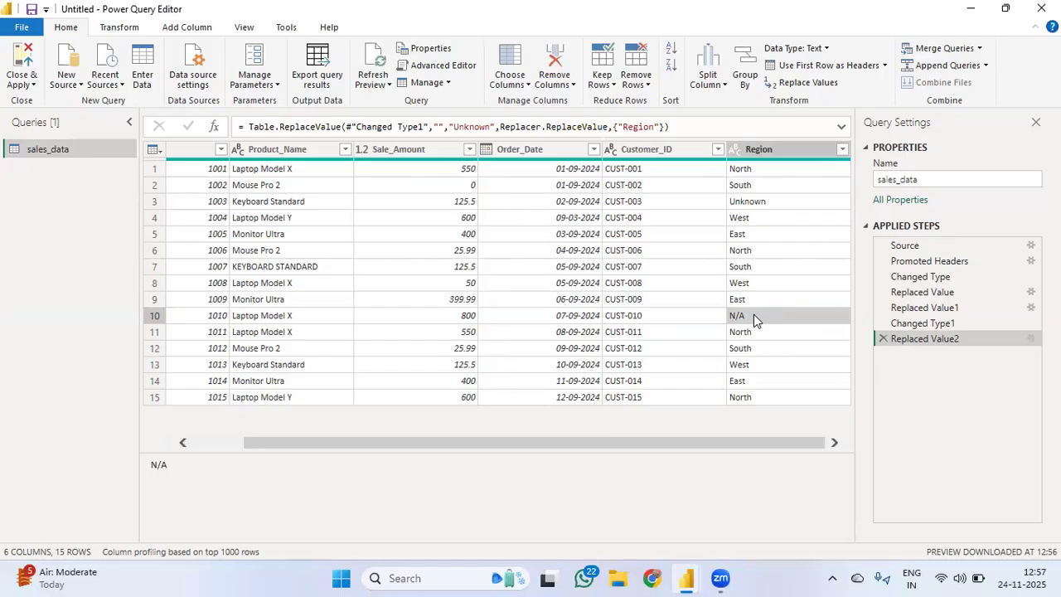
click(738, 144)
right_click(738, 144)
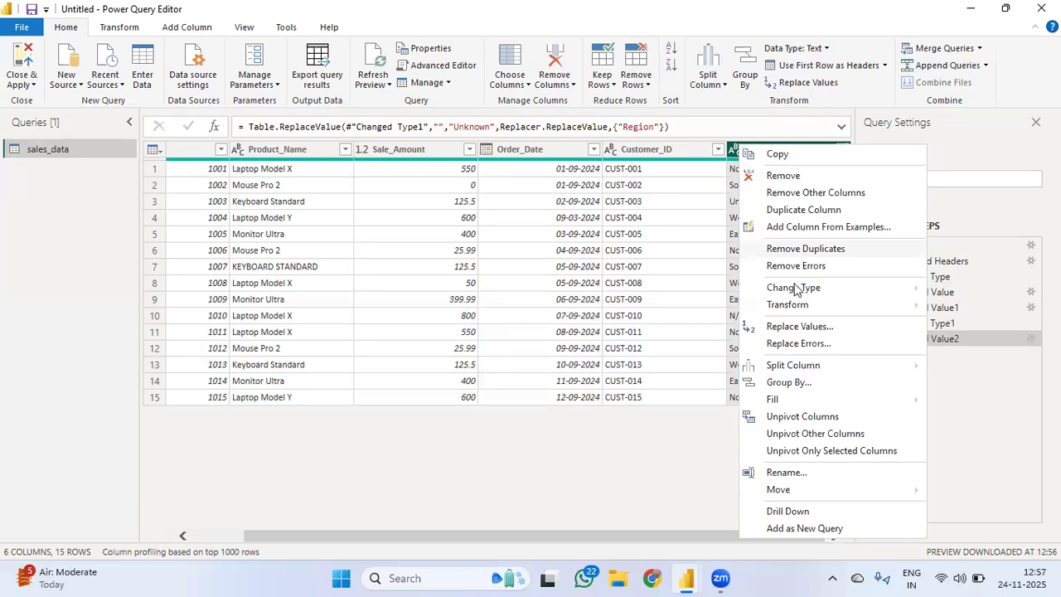
click(793, 326)
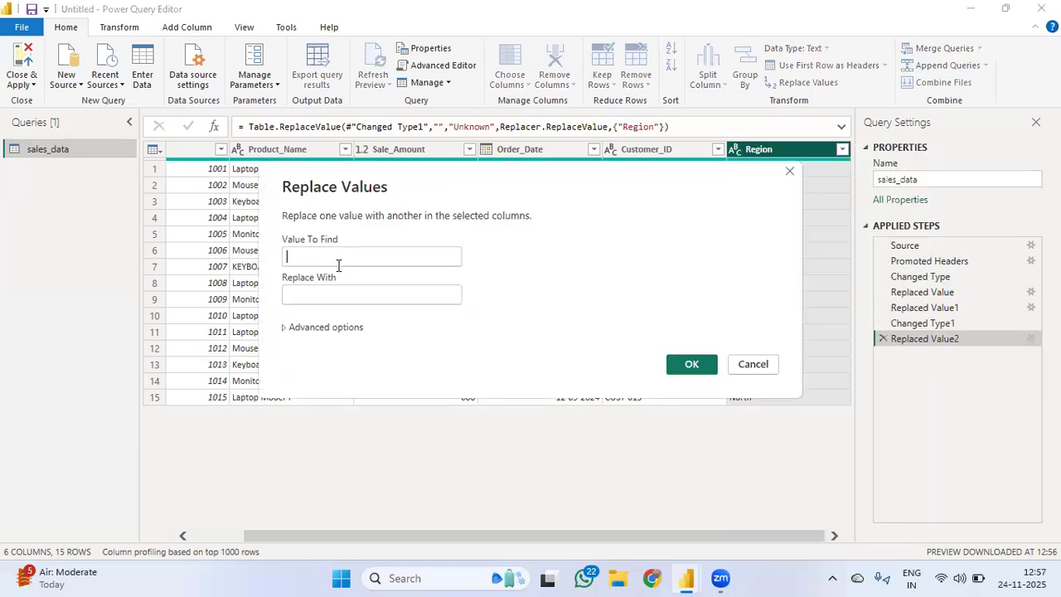
text(N/A)
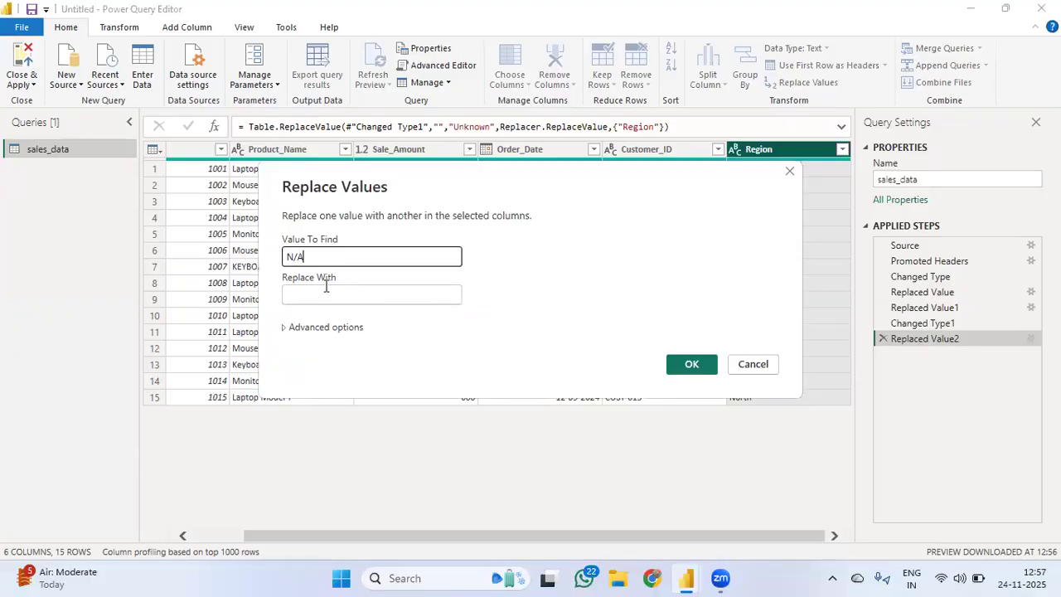
click(322, 295)
text(Not )
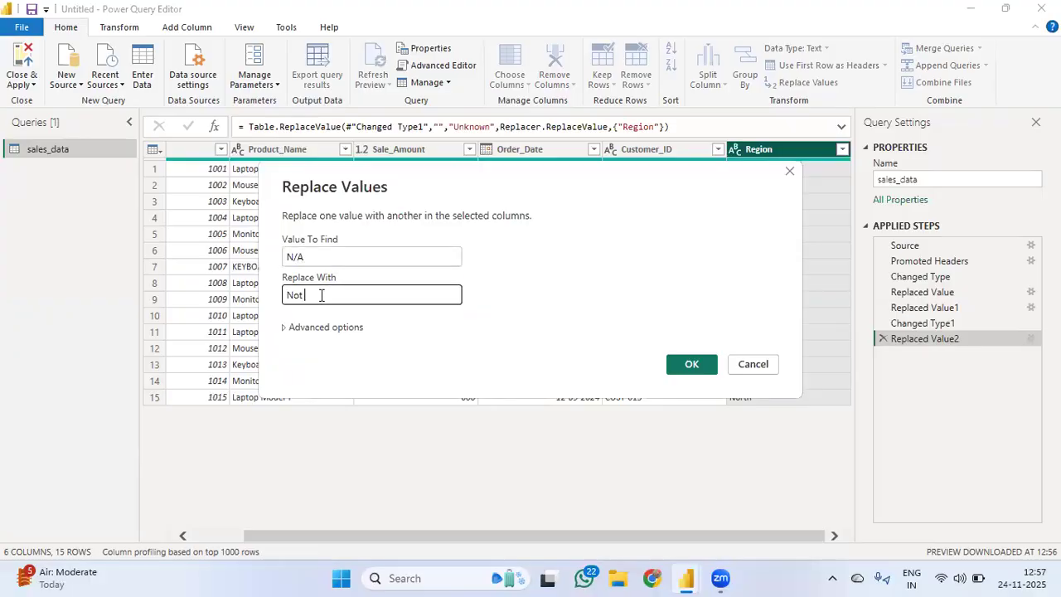
text(Available)
click(695, 365)
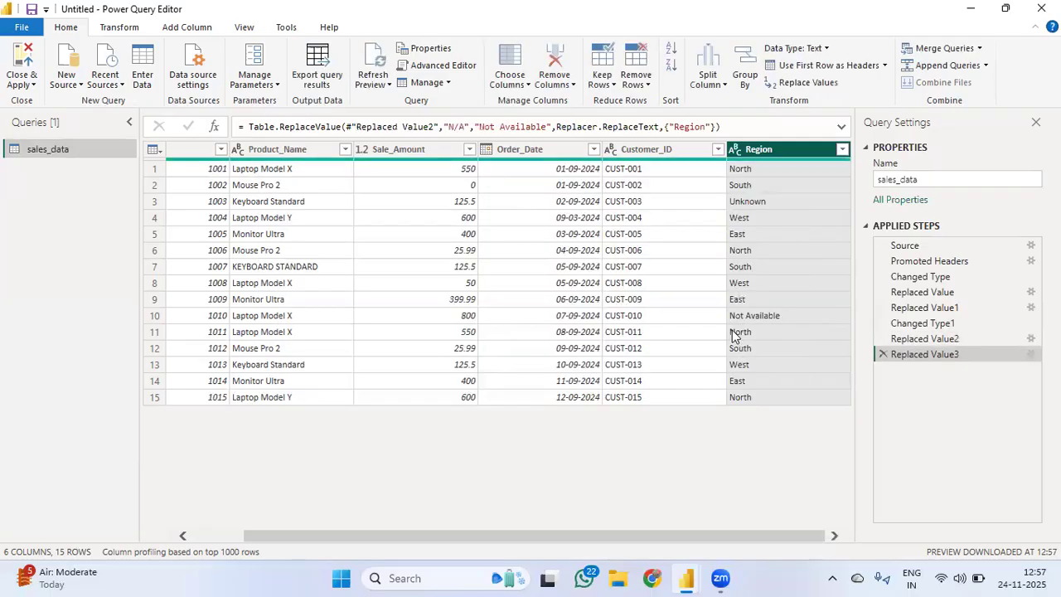
Try to replace N/A with Unknown in the Region column
right_click(744, 154)
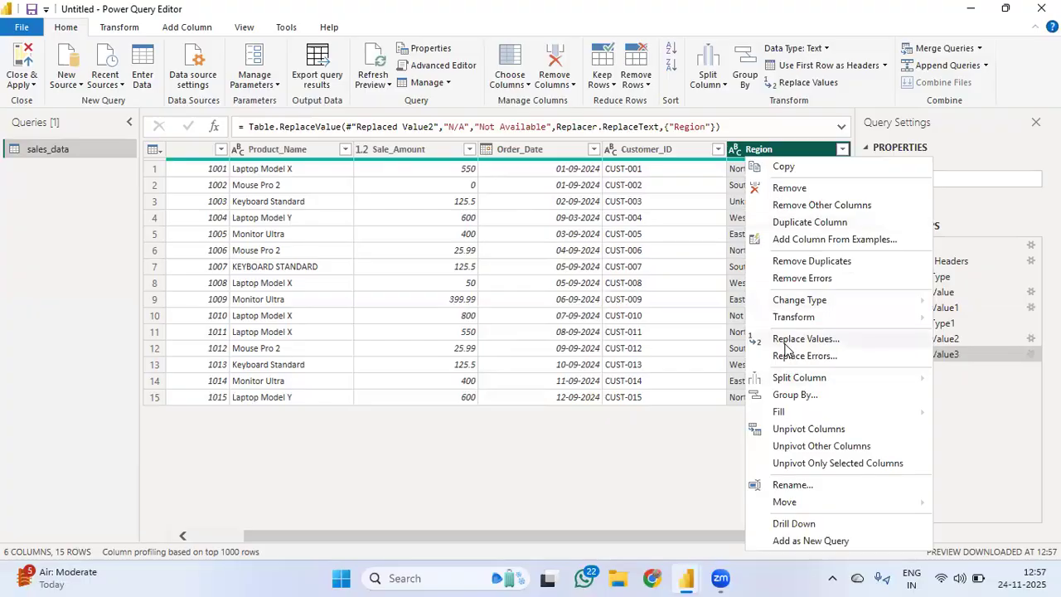
key(Escape)
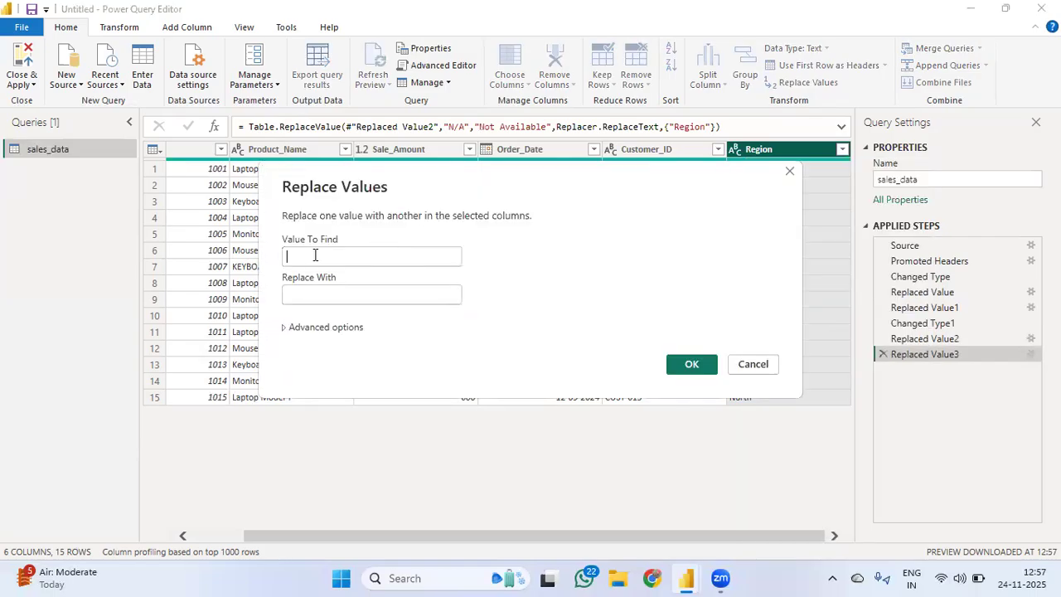
text(N/A)
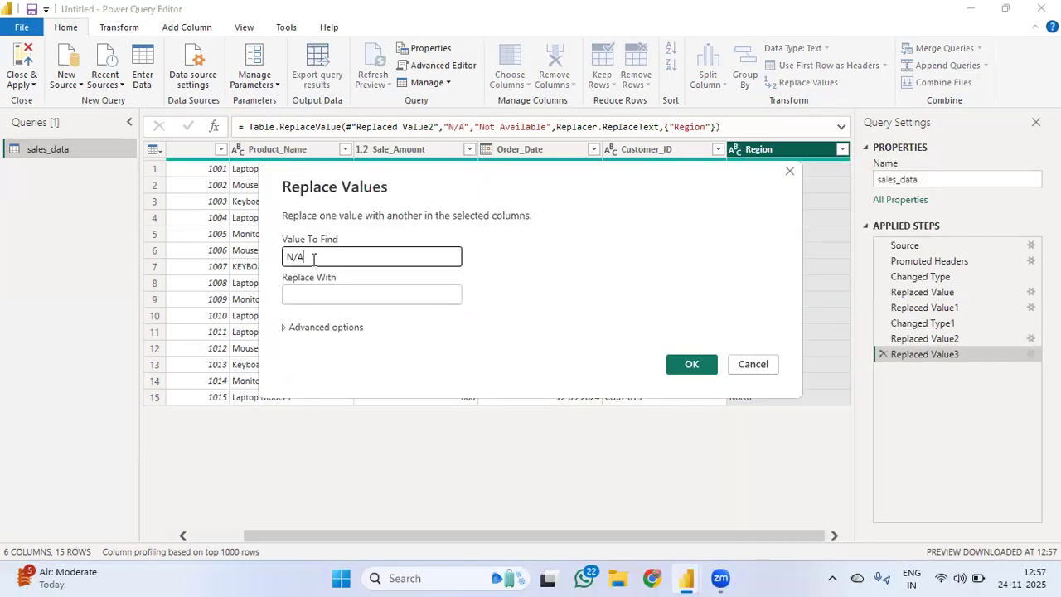
click(304, 292)
text(Unkno)
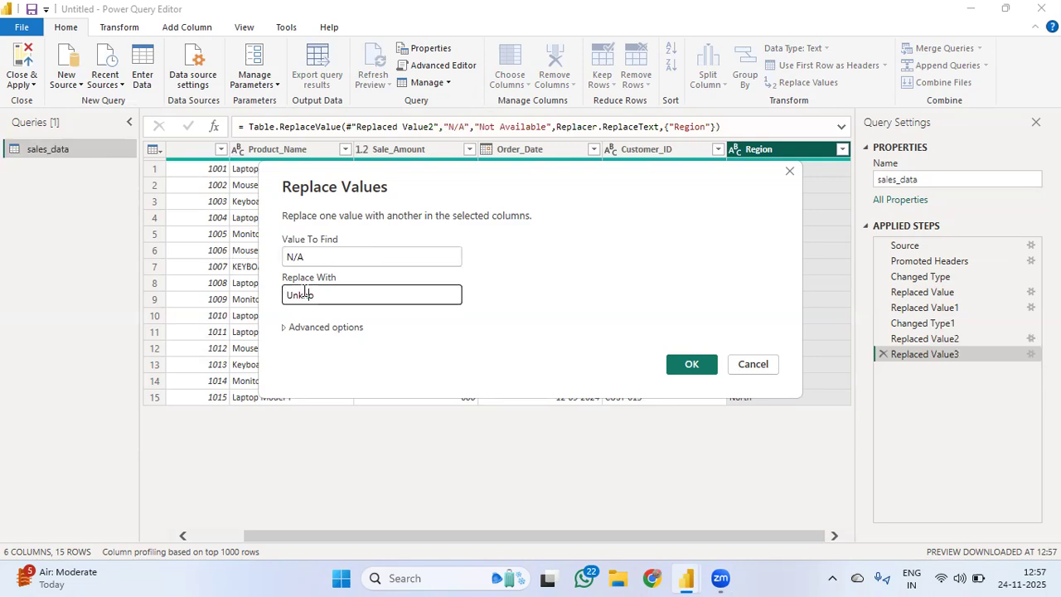
text(wn)
click(691, 367)
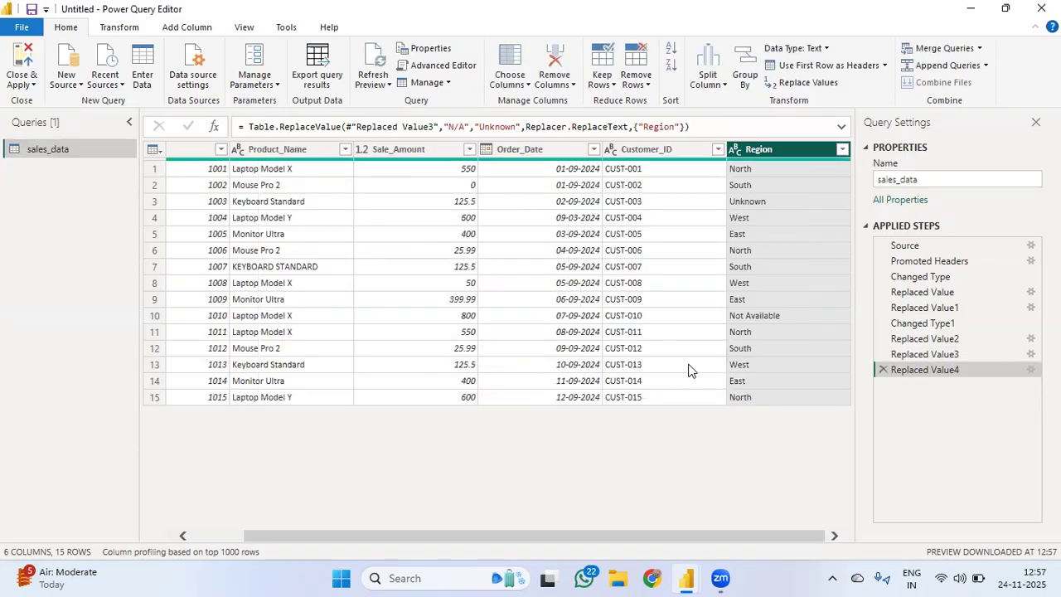
Replace the value Not Available in the Region column with Unknown
click(760, 318)
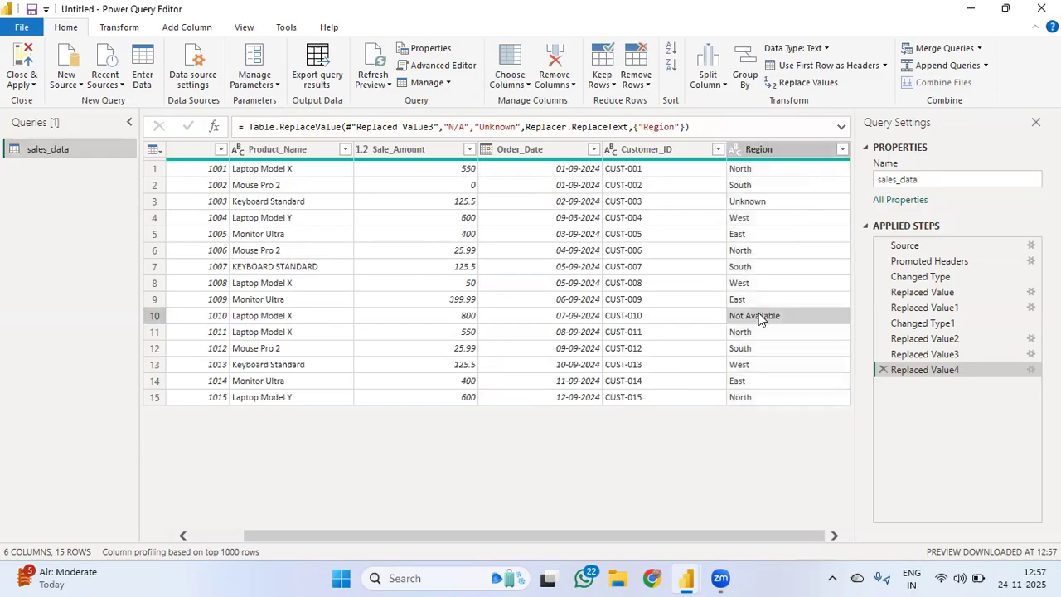
right_click(760, 318)
right_click(743, 151)
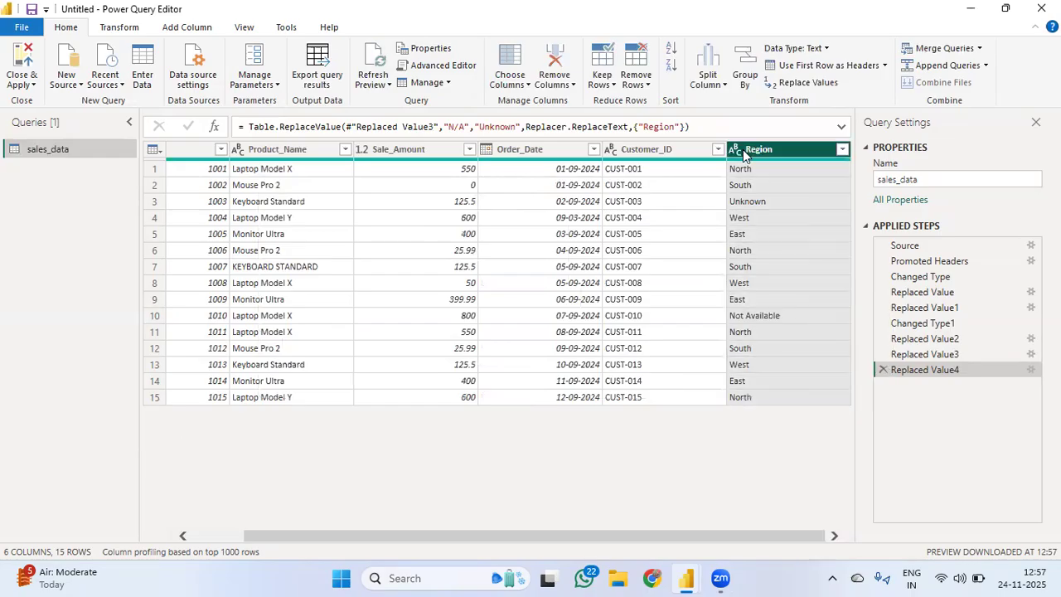
click(801, 330)
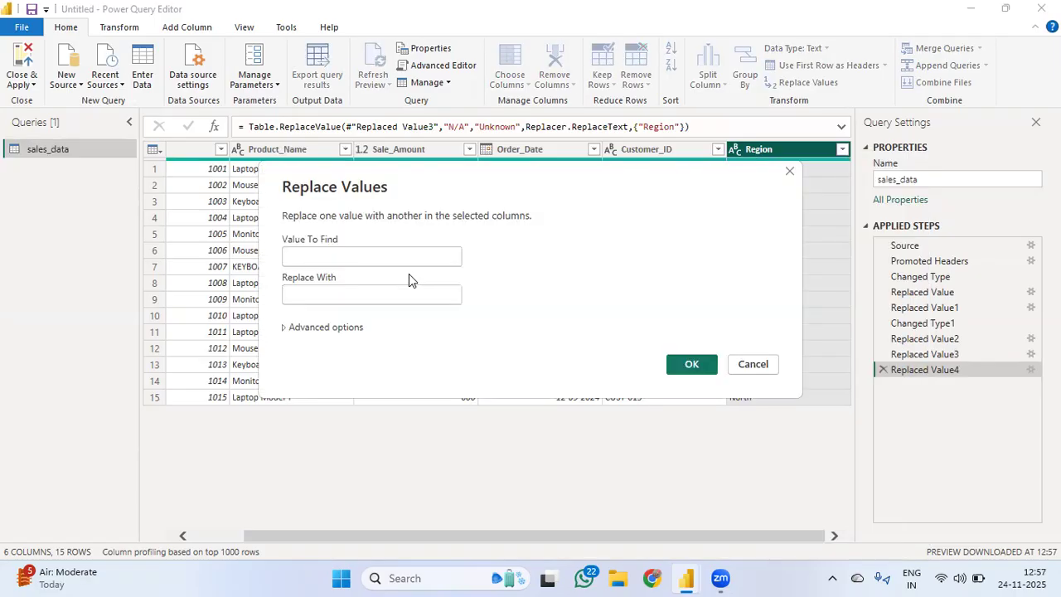
text(Not Available)
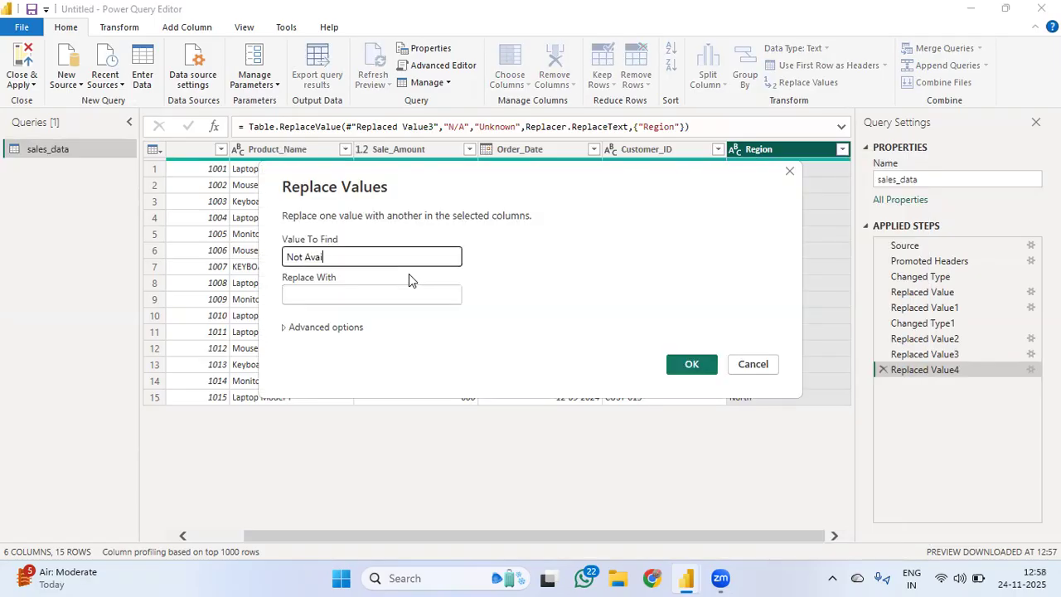
click(366, 301)
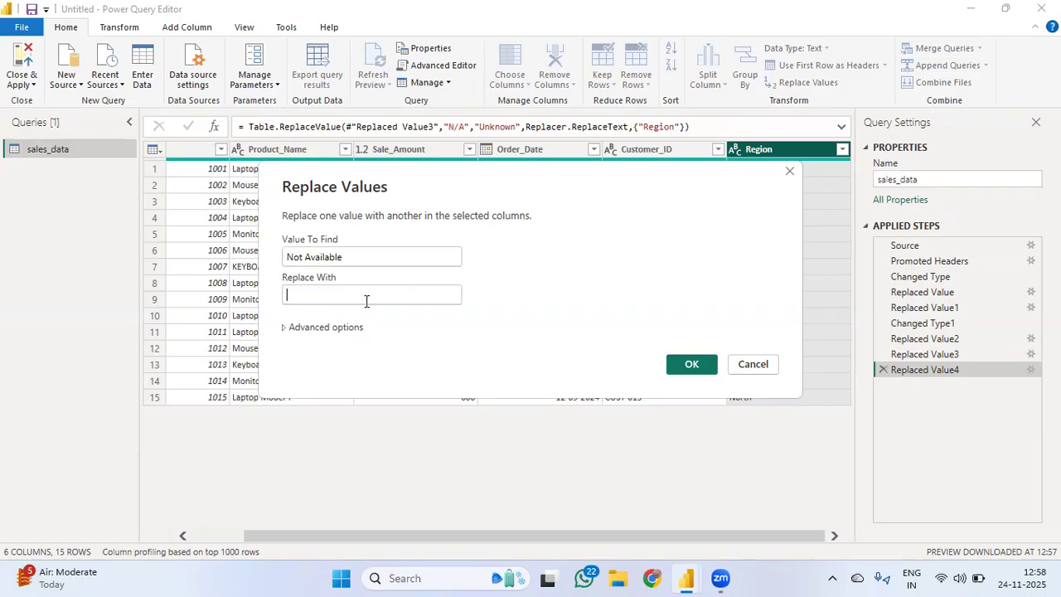
text(Unkn)
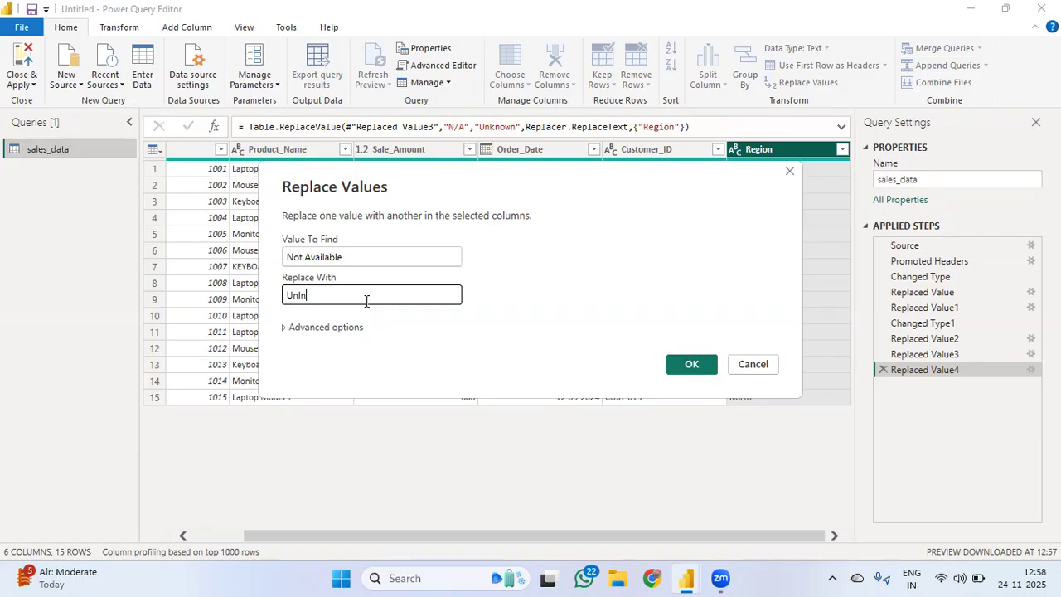
key(BackSpace)
key(BackSpace)
text(known)
click(687, 380)
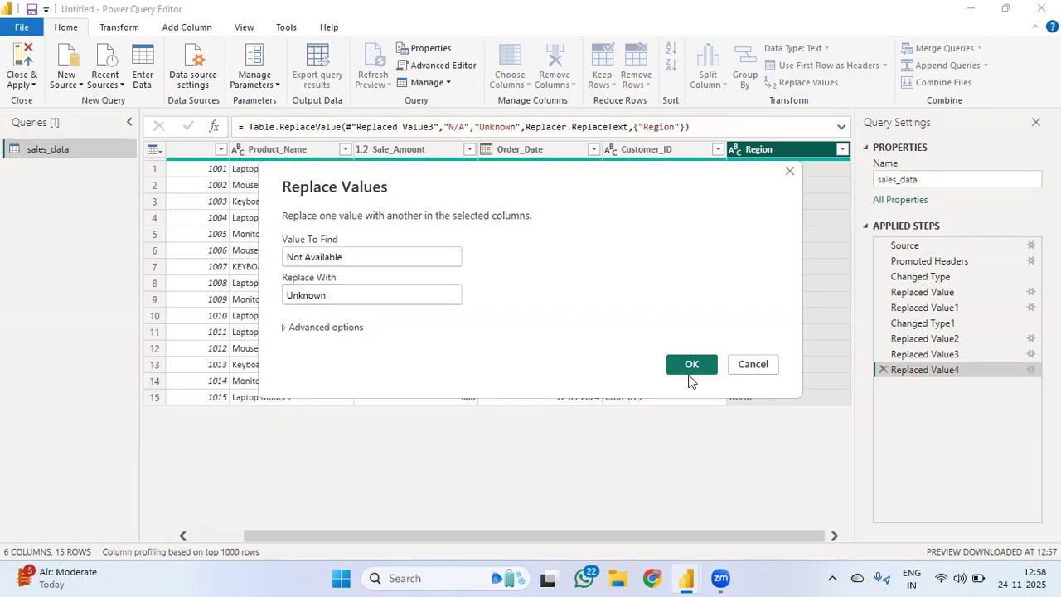
click(696, 369)
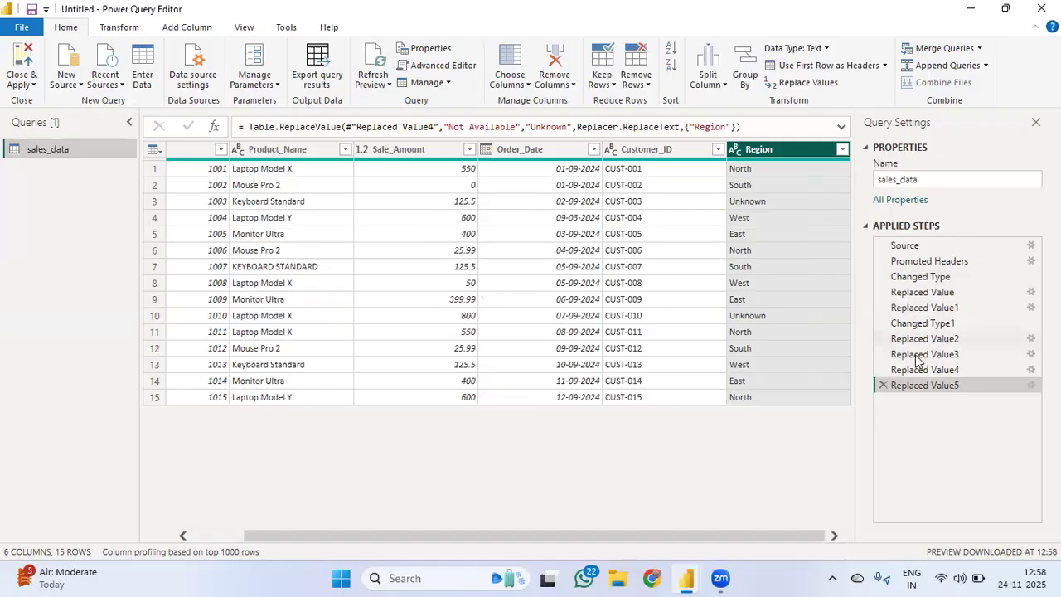
Review the table at the applied steps Replaced Value through Replaced Value2, and return to the last step, Replaced Value5
click(919, 294)
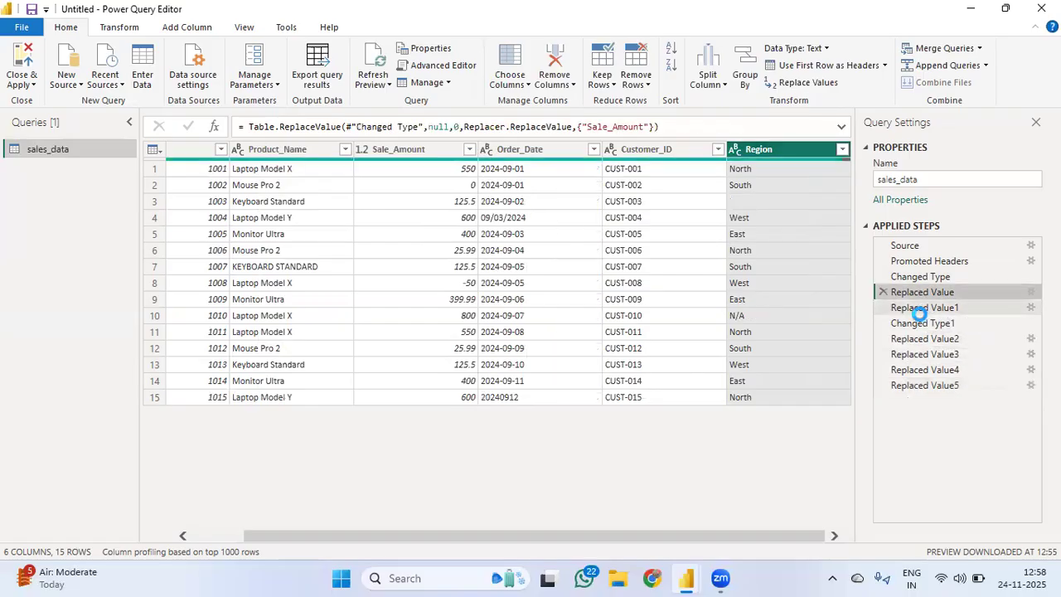
click(920, 311)
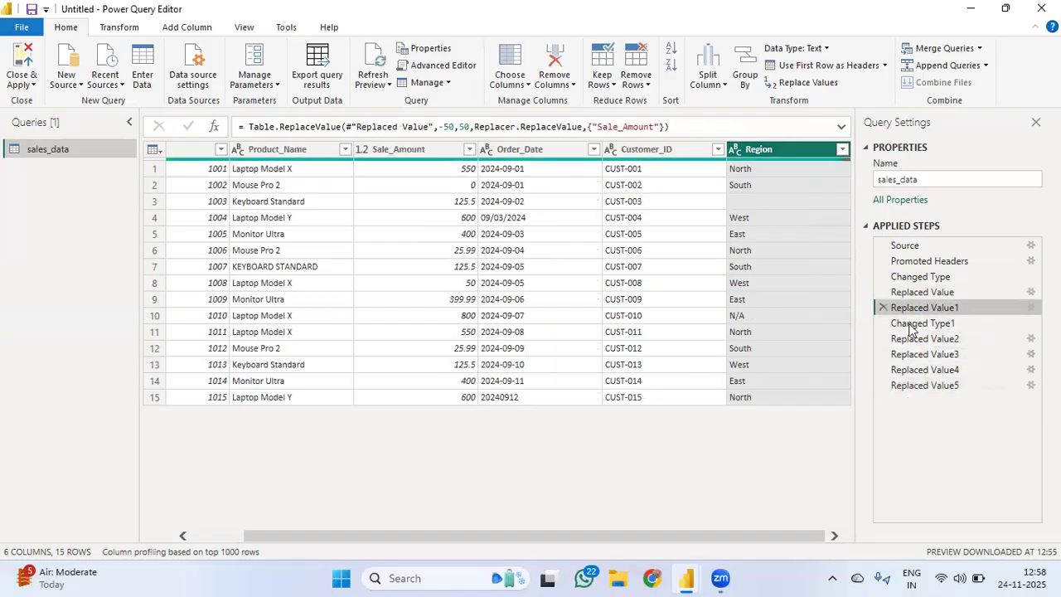
click(910, 325)
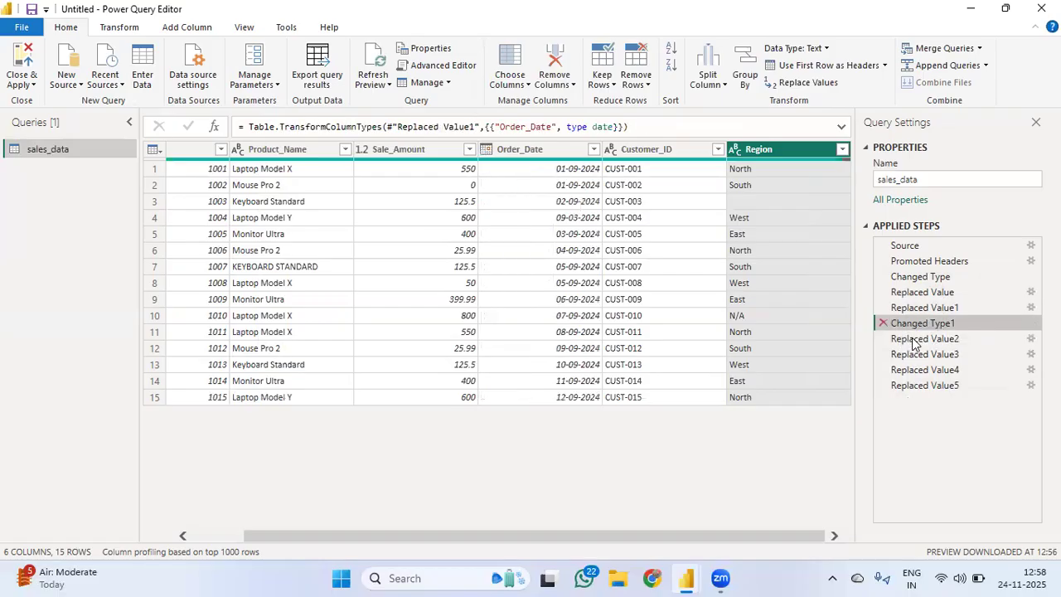
click(913, 340)
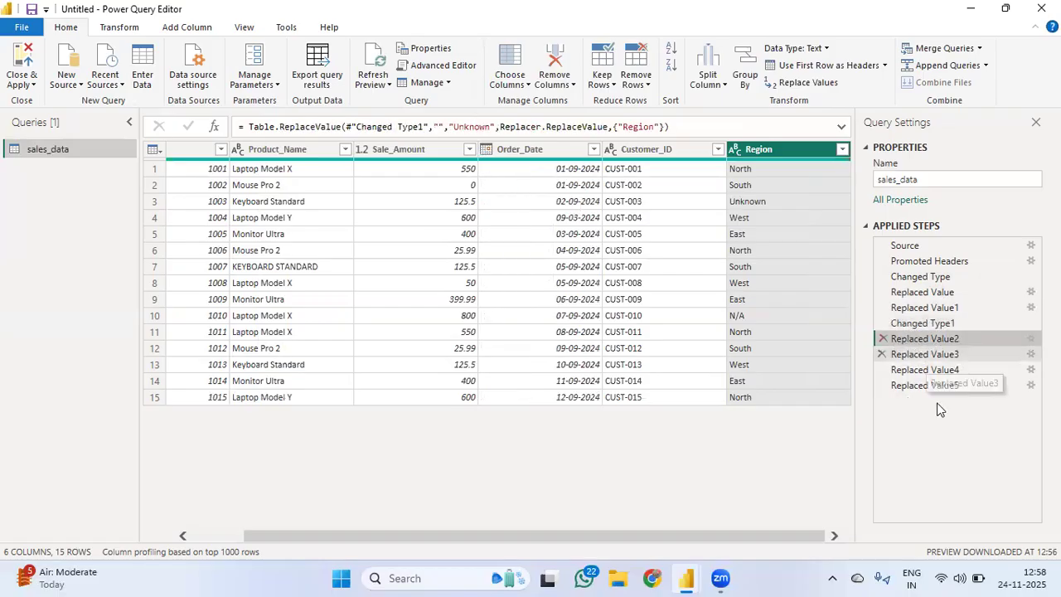
click(911, 294)
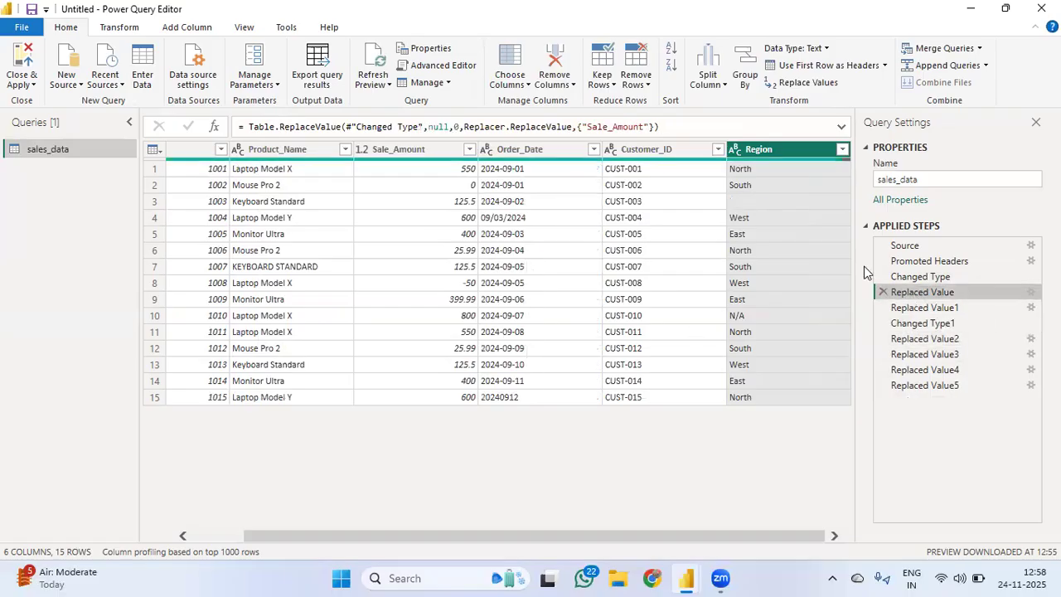
click(929, 390)
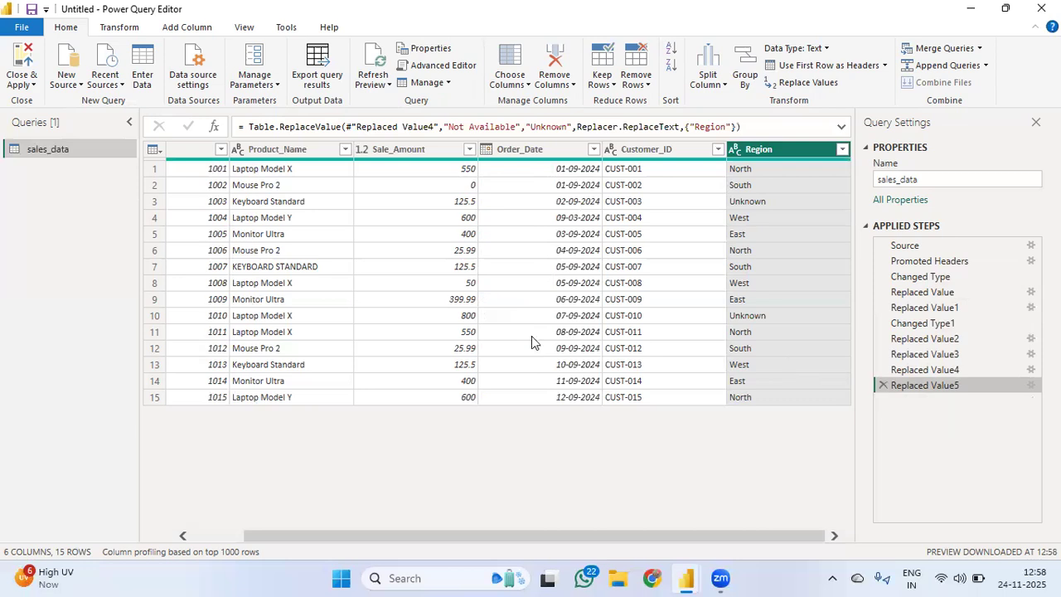
scroll(532, 335, left, 2)
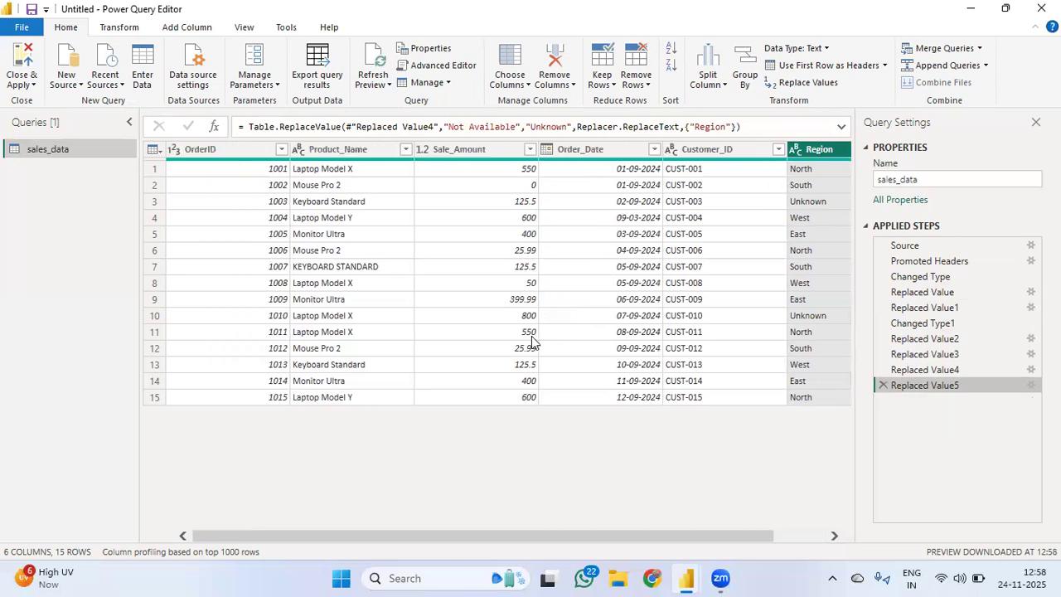